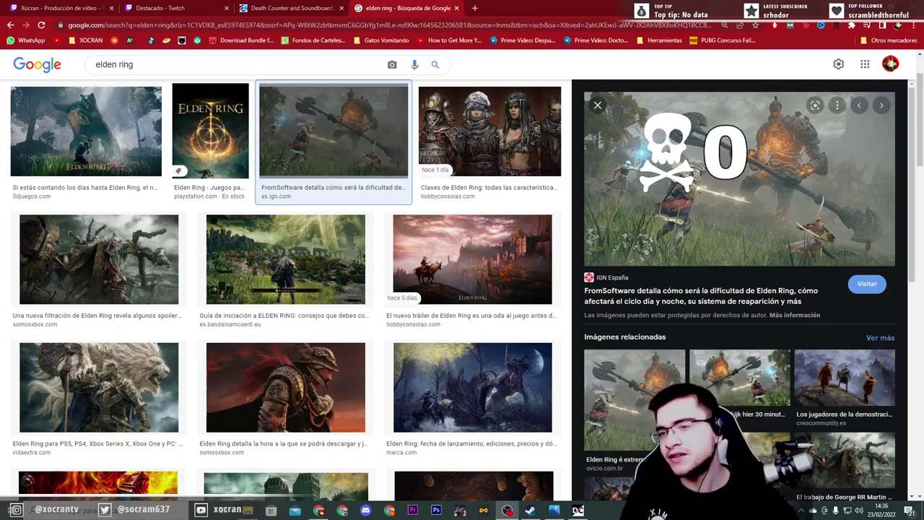
Step: Review the Death Counter and Soundboard page and open its list of all versions and changelog
{"action": "left_click", "coordinate": [292, 8]}
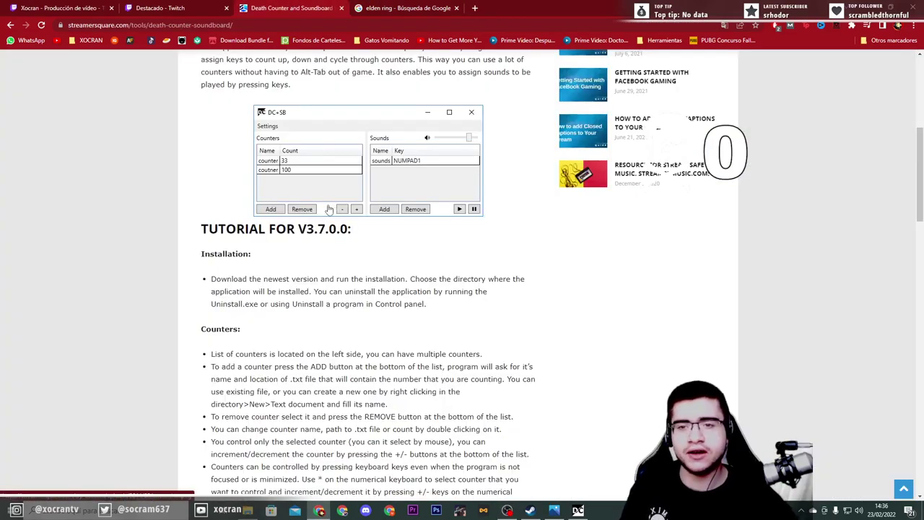
{"action": "scroll", "coordinate": [352, 195], "scroll_direction": "up", "scroll_amount": 2}
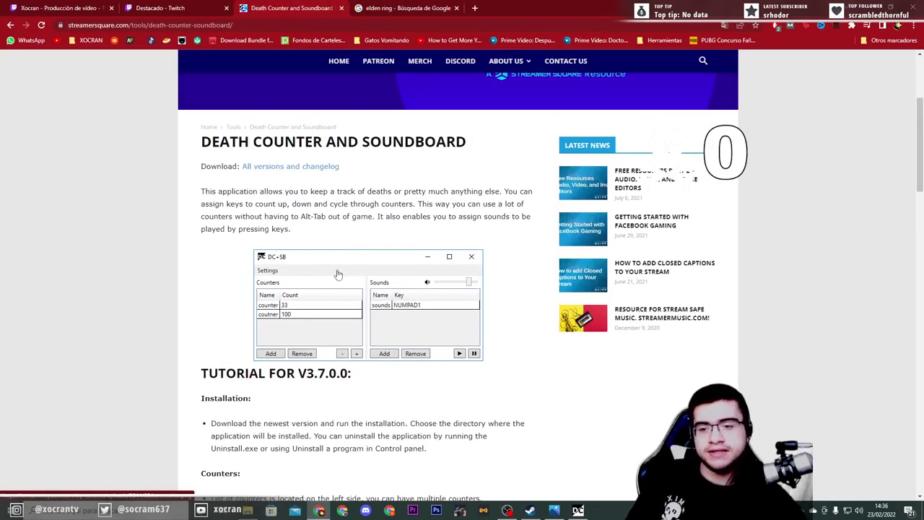
{"action": "scroll", "coordinate": [377, 262], "scroll_direction": "down", "scroll_amount": 2}
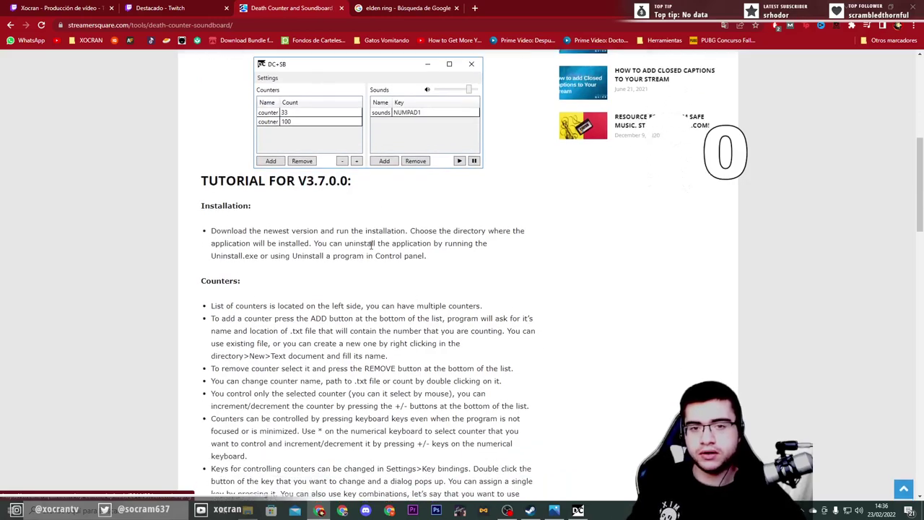
{"action": "scroll", "coordinate": [434, 246], "scroll_direction": "up", "scroll_amount": 2}
{"action": "scroll", "coordinate": [398, 245], "scroll_direction": "down", "scroll_amount": 7}
{"action": "scroll", "coordinate": [361, 224], "scroll_direction": "up", "scroll_amount": 9}
{"action": "left_click", "coordinate": [324, 265]}
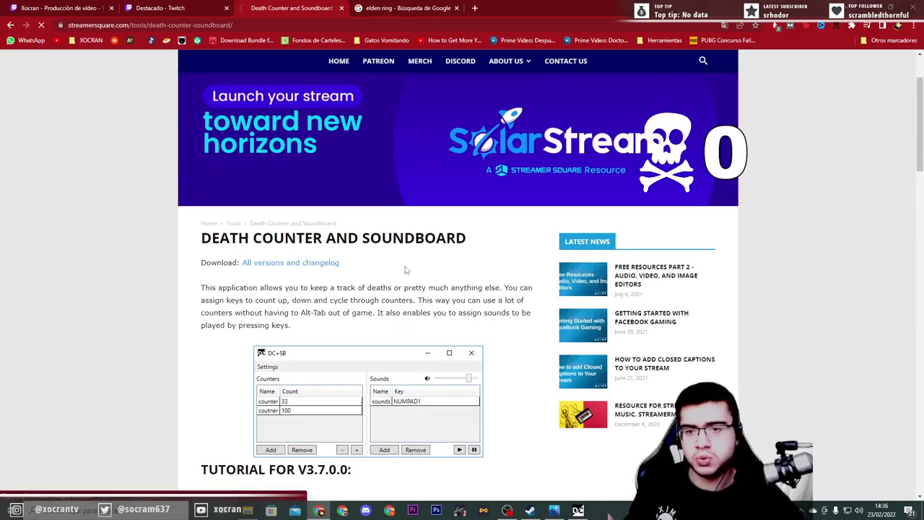
Step: Download DCSB_4.0.0.9.exe from the assets of the release
{"action": "scroll", "coordinate": [462, 286], "scroll_direction": "down", "scroll_amount": 4}
{"action": "scroll", "coordinate": [397, 239], "scroll_direction": "up", "scroll_amount": 1}
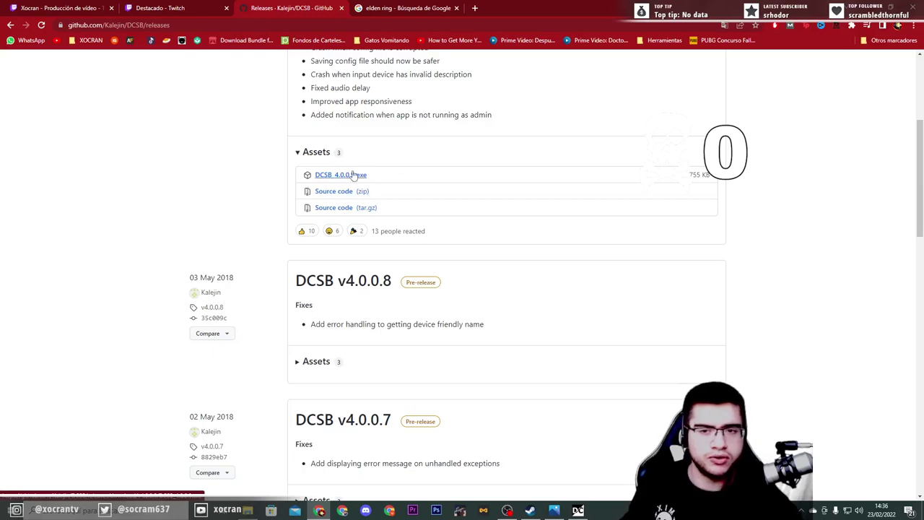
{"action": "left_click", "coordinate": [344, 176]}
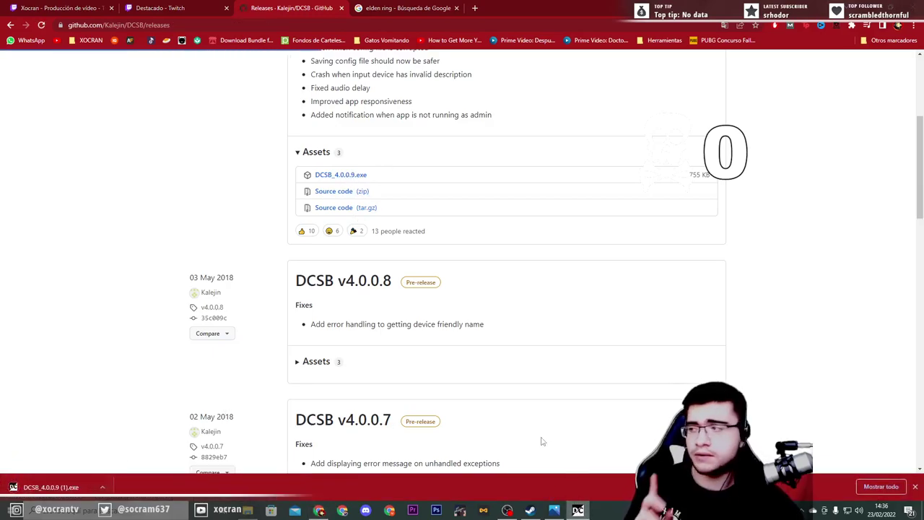
Step: Switch to Deathcounter and Soundboard and bind the counter keys: Up for increment, Down for decrement and Right for reset
{"action": "left_click", "coordinate": [578, 510]}
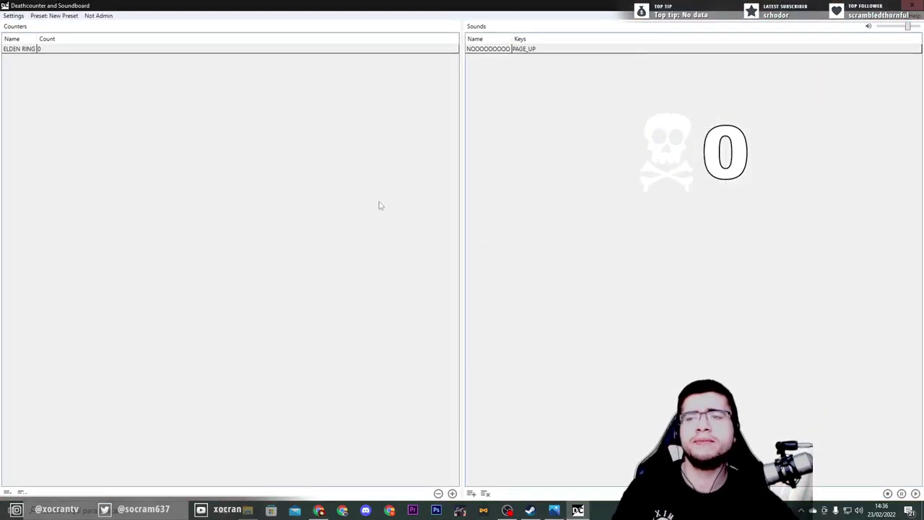
{"action": "left_click", "coordinate": [13, 15]}
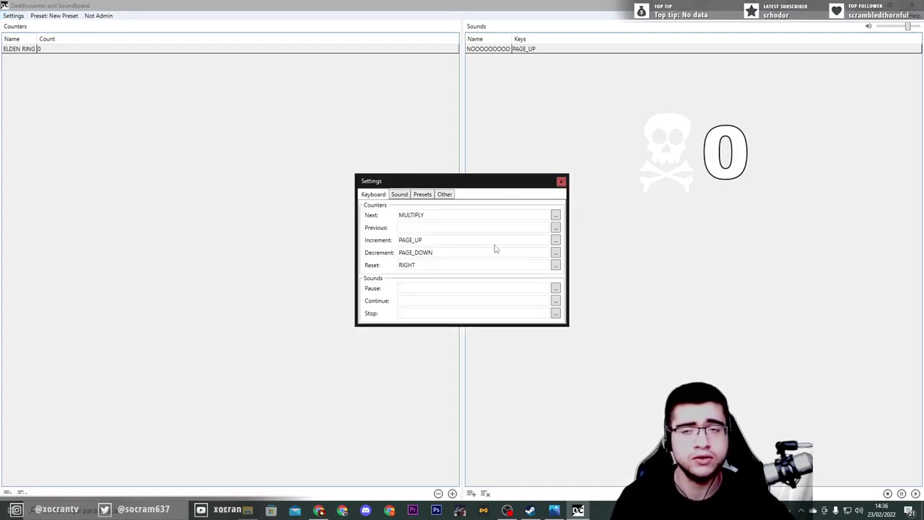
{"action": "left_click", "coordinate": [555, 241]}
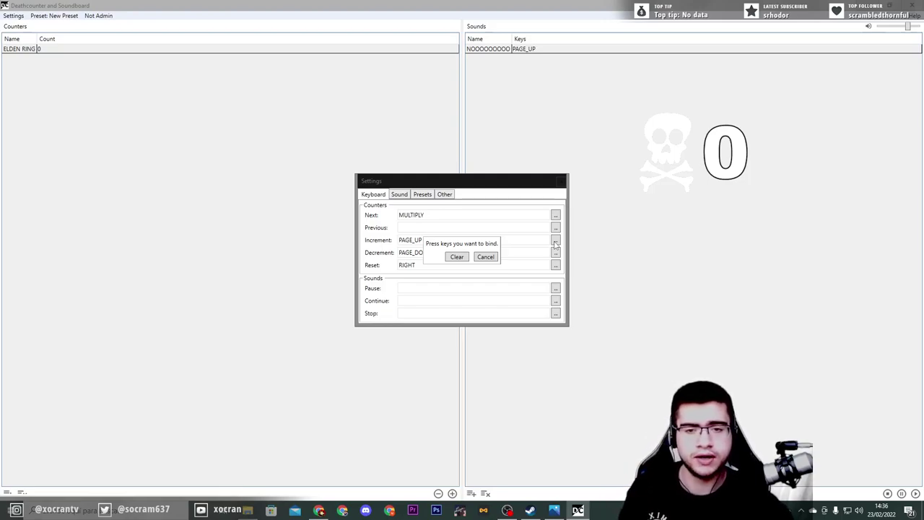
{"action": "key", "text": "Up"}
{"action": "left_click", "coordinate": [555, 253]}
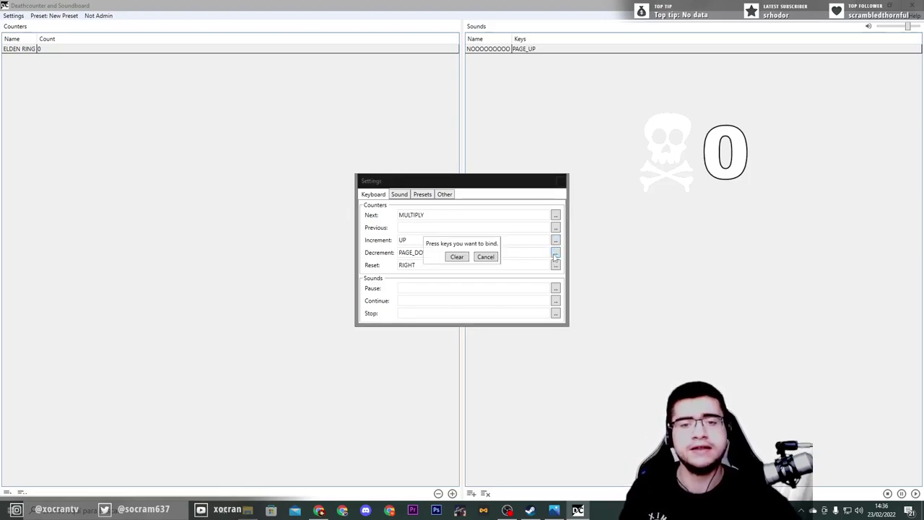
{"action": "key", "text": "Down"}
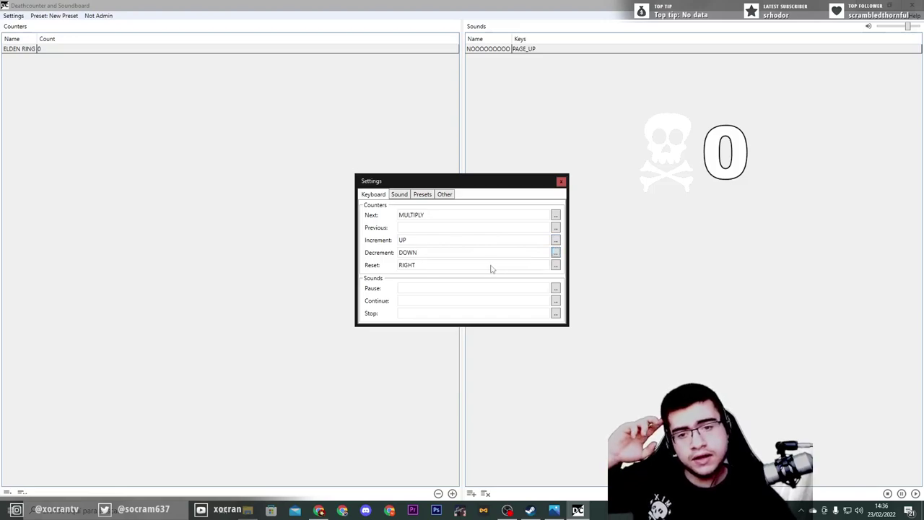
{"action": "left_click", "coordinate": [554, 266]}
{"action": "key", "text": "Right"}
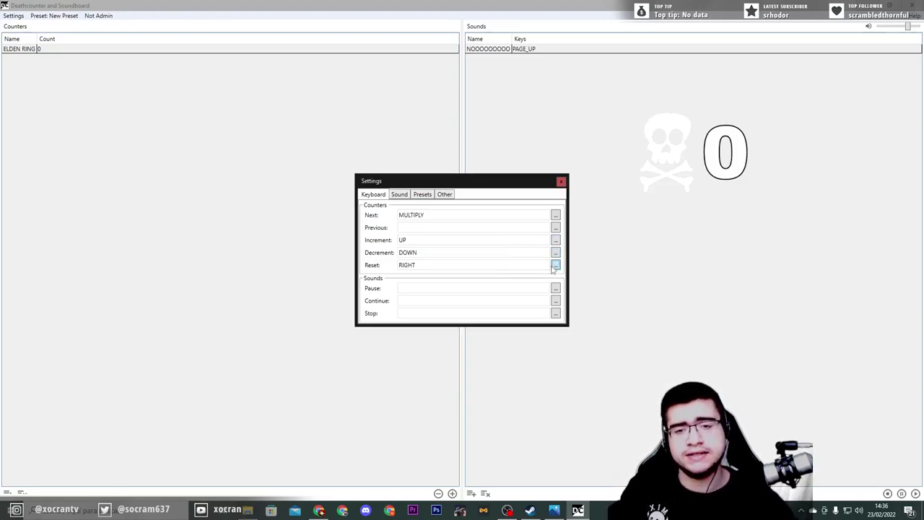
{"action": "left_click", "coordinate": [561, 182]}
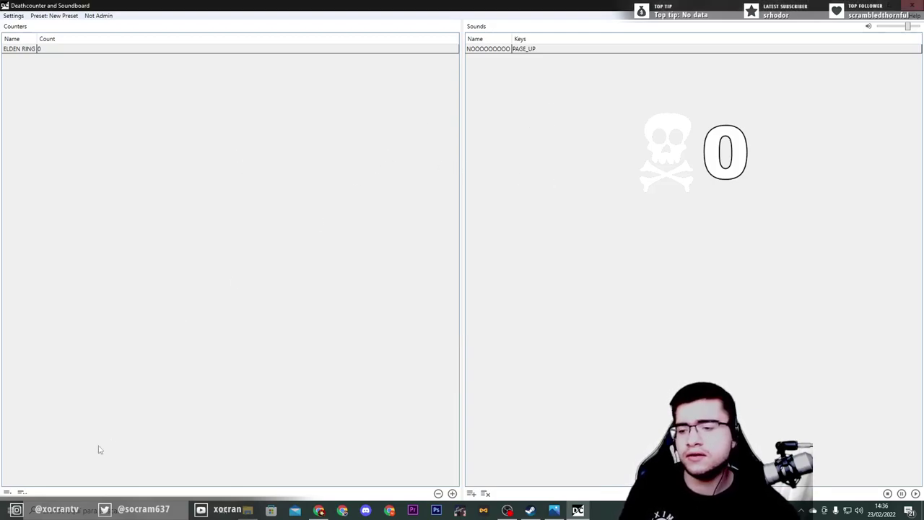
Step: Add a new counter and browse to the Contadores folder inside Twitch for its counter file
{"action": "left_click", "coordinate": [7, 492]}
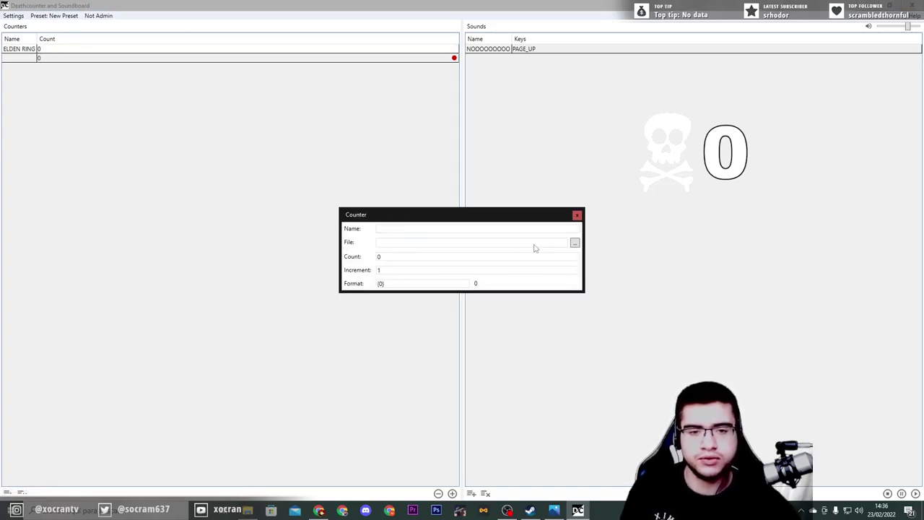
{"action": "left_click", "coordinate": [575, 243]}
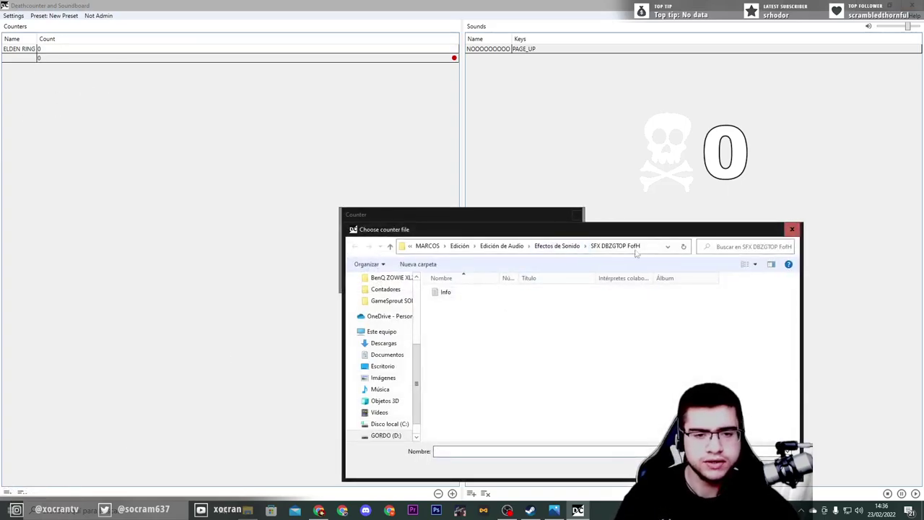
{"action": "scroll", "coordinate": [393, 343], "scroll_direction": "up", "scroll_amount": 3}
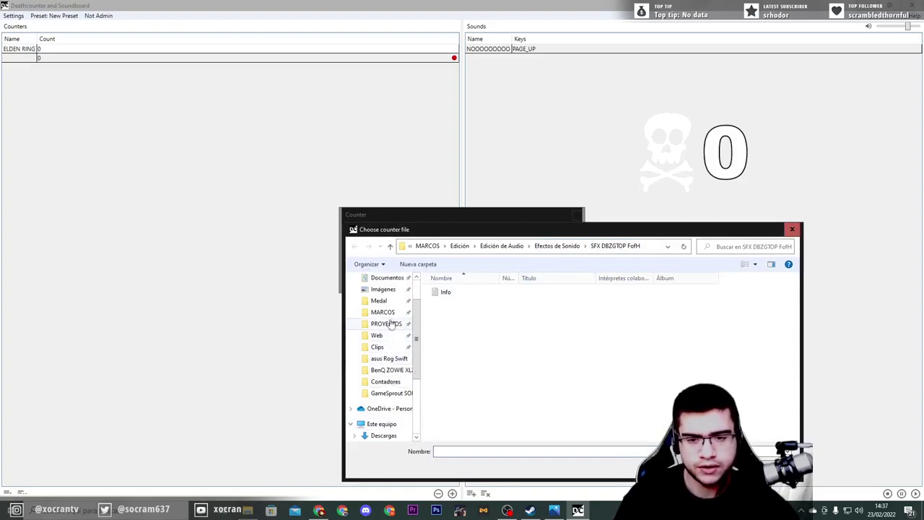
{"action": "scroll", "coordinate": [392, 326], "scroll_direction": "up", "scroll_amount": 2}
{"action": "left_click", "coordinate": [385, 297]}
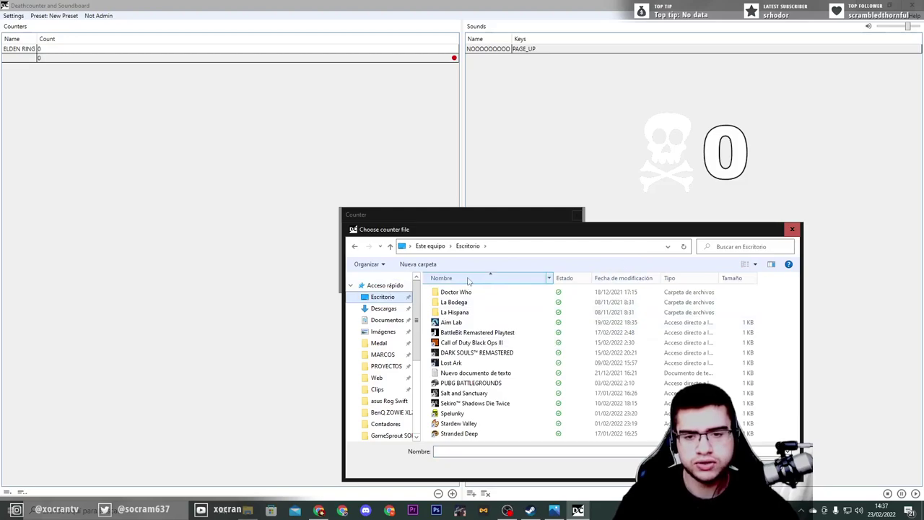
{"action": "left_click", "coordinate": [383, 356]}
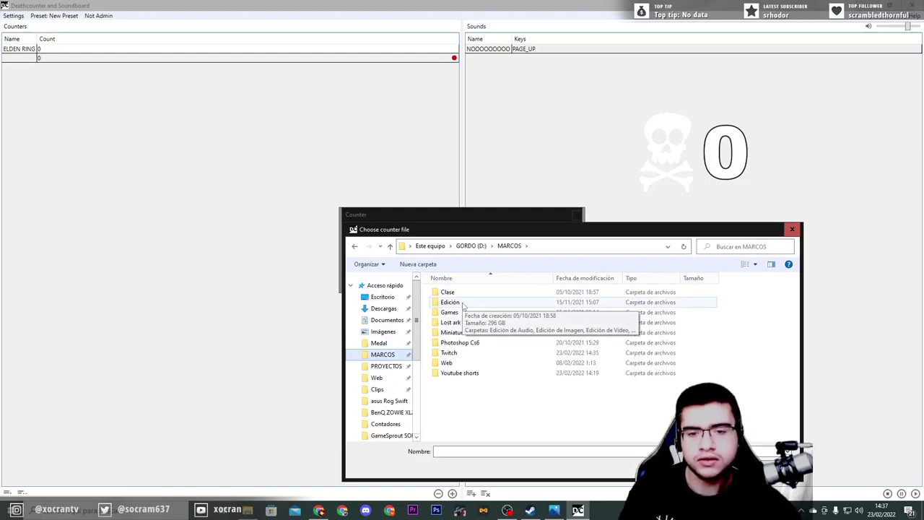
{"action": "double_click", "coordinate": [466, 353]}
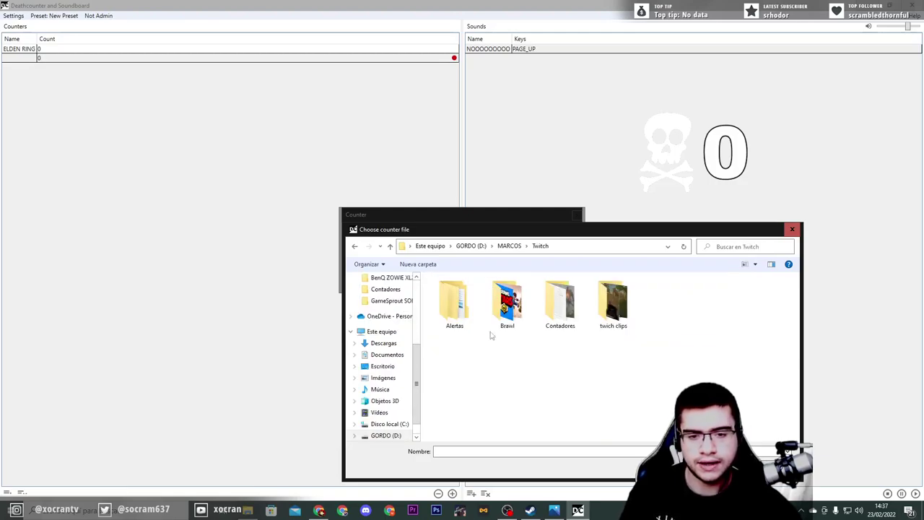
{"action": "double_click", "coordinate": [572, 311]}
Step: Create a new folder with the default name inside Contadores
{"action": "right_click", "coordinate": [576, 343]}
{"action": "mouse_move", "coordinate": [607, 444]}
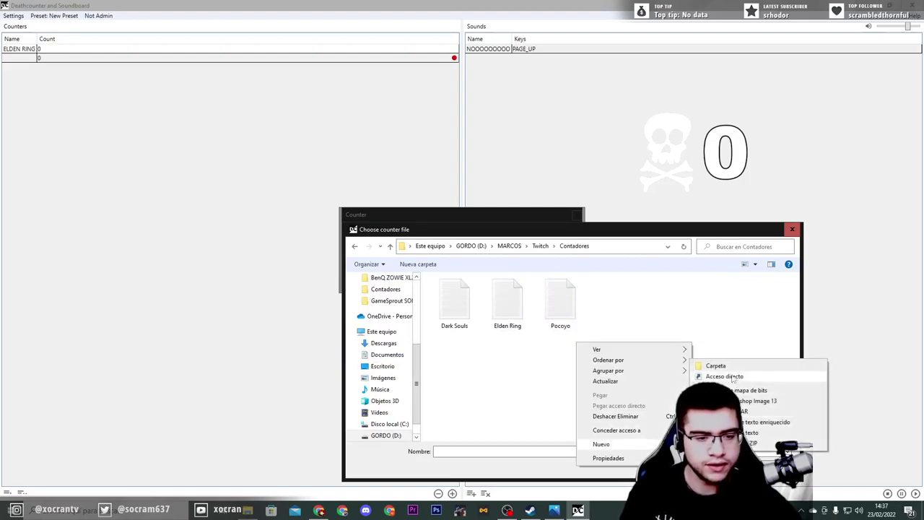
{"action": "left_click", "coordinate": [726, 367]}
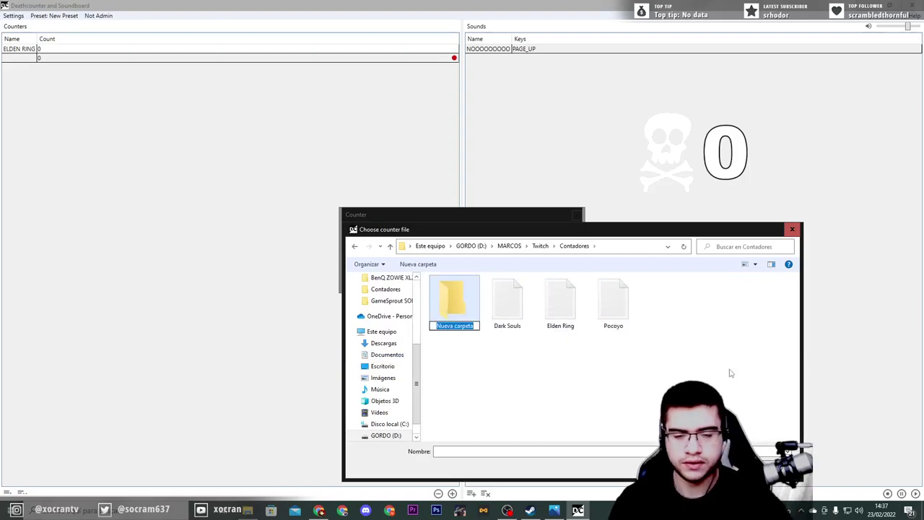
{"action": "left_click", "coordinate": [581, 409]}
Step: Create a text document named BLOODBORNE in Contadores and choose it as the counter's file
{"action": "right_click", "coordinate": [545, 377]}
{"action": "mouse_move", "coordinate": [637, 361]}
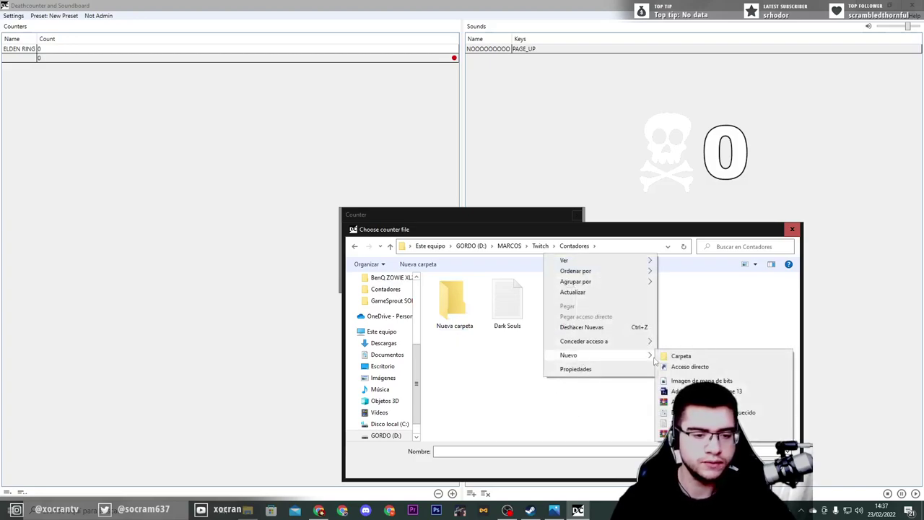
{"action": "left_click", "coordinate": [693, 423]}
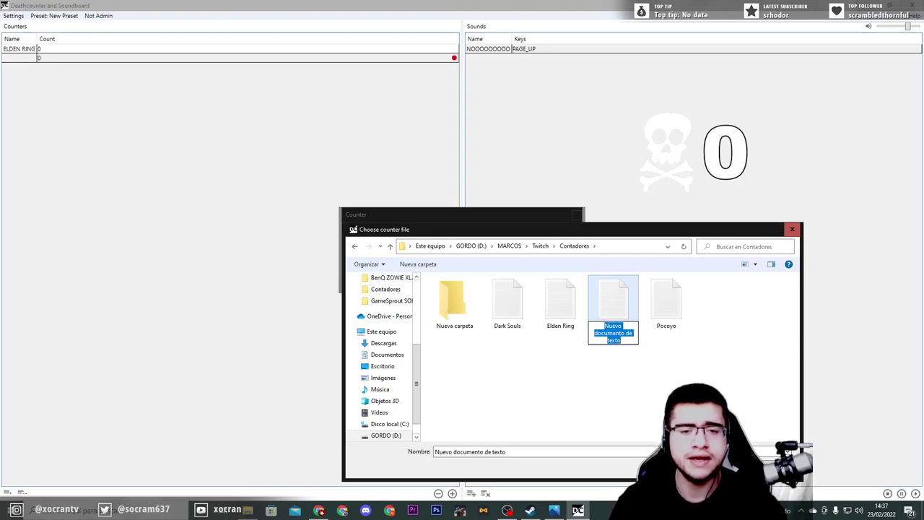
{"action": "type", "text": "BLOODBORNE"}
{"action": "key", "text": "Return"}
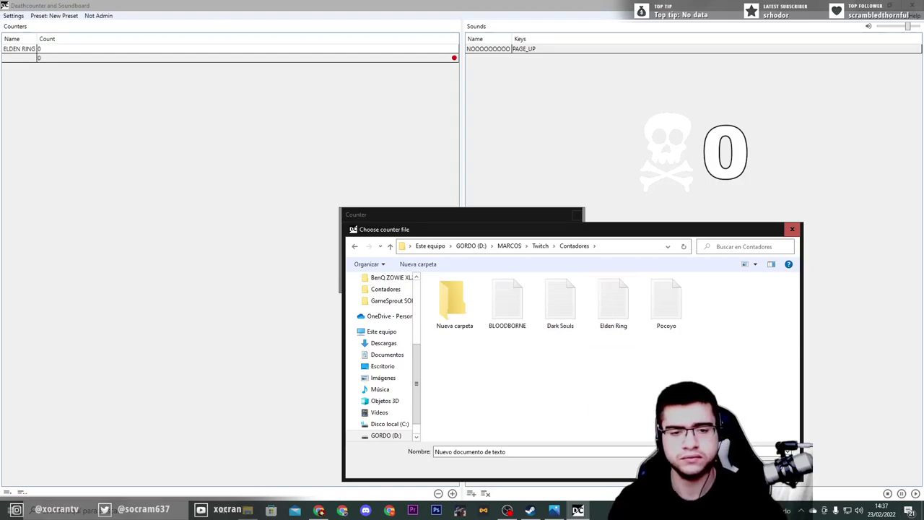
{"action": "left_click", "coordinate": [516, 318]}
{"action": "key", "text": "Return"}
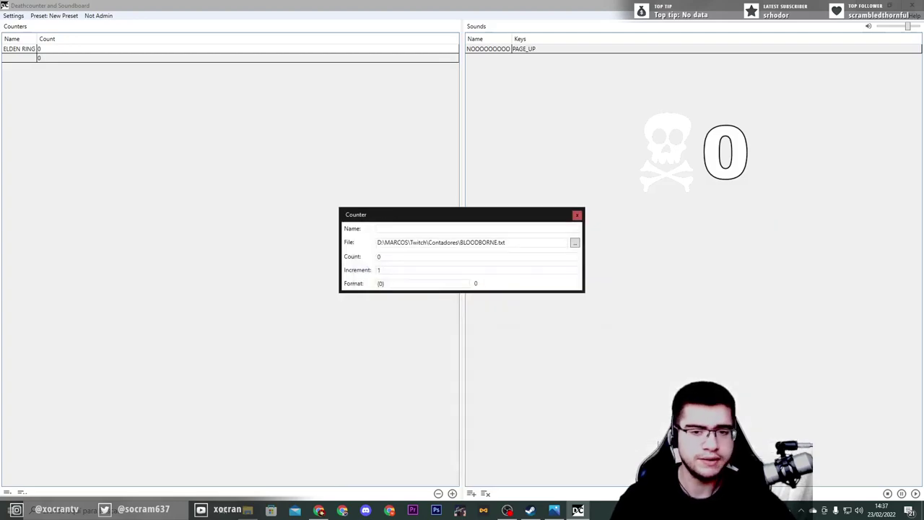
Step: Go through the counter's count, increment and format values, trying the text "test" in the format and removing it
{"action": "double_click", "coordinate": [411, 260]}
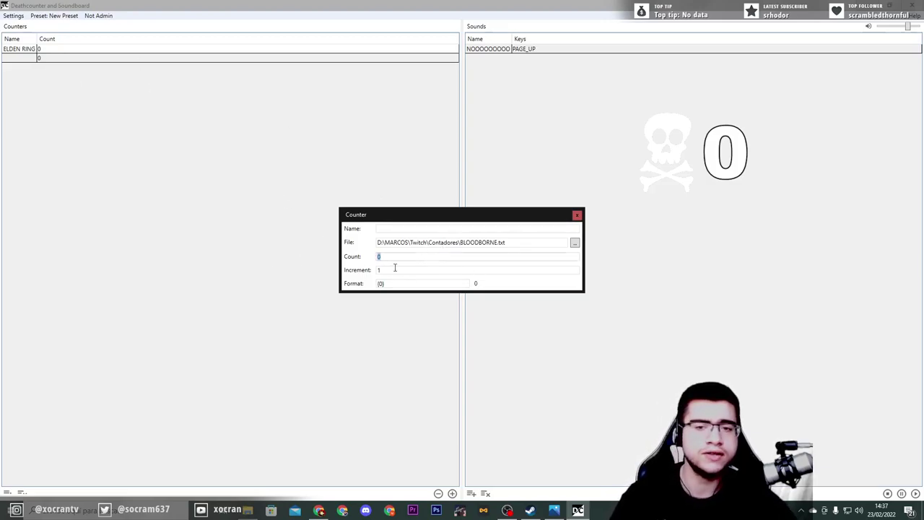
{"action": "key", "text": "Tab"}
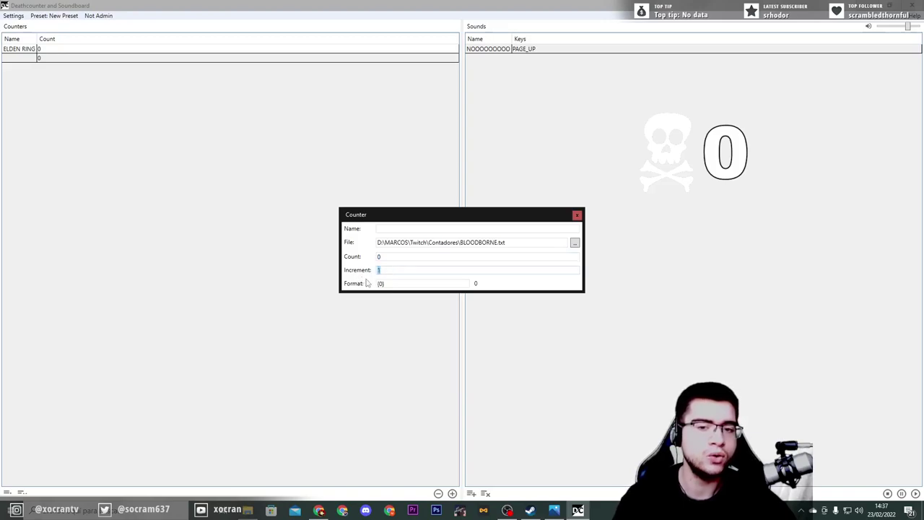
{"action": "key", "text": "Tab"}
{"action": "left_click", "coordinate": [386, 285]}
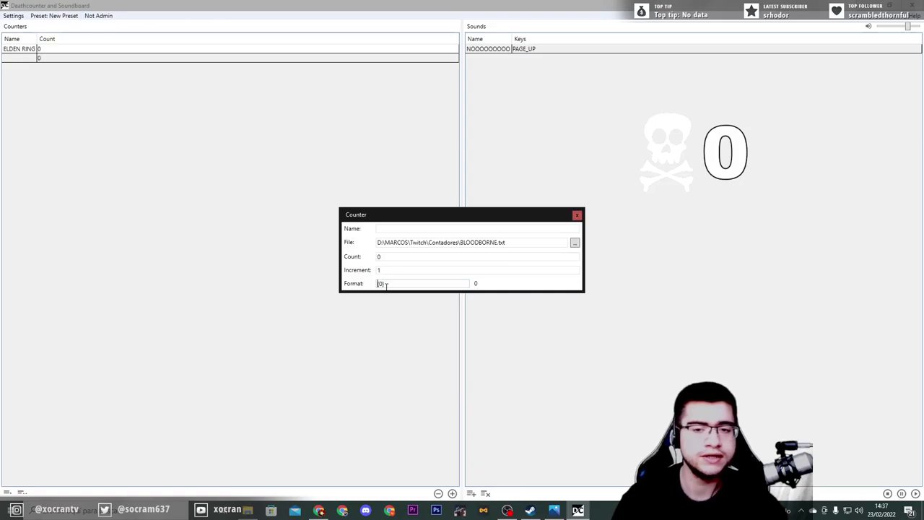
{"action": "type", "text": "test"}
{"action": "key", "text": "BackSpace"}
{"action": "key", "text": "BackSpace"}
{"action": "key", "text": "BackSpace"}
{"action": "key", "text": "BackSpace"}
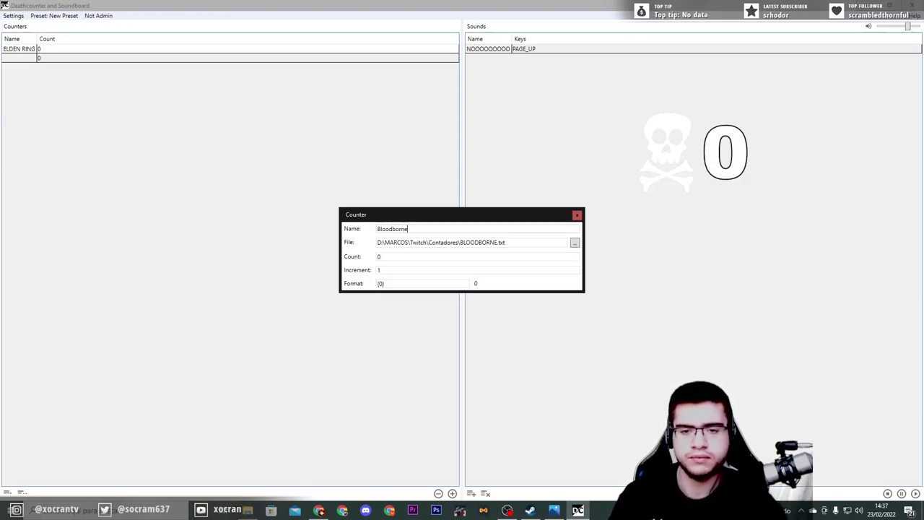
Step: Close the Bloodborne counter's settings and add a new entry to the sounds list
{"action": "left_click", "coordinate": [577, 216]}
{"action": "right_click", "coordinate": [516, 78]}
{"action": "left_click", "coordinate": [535, 86]}
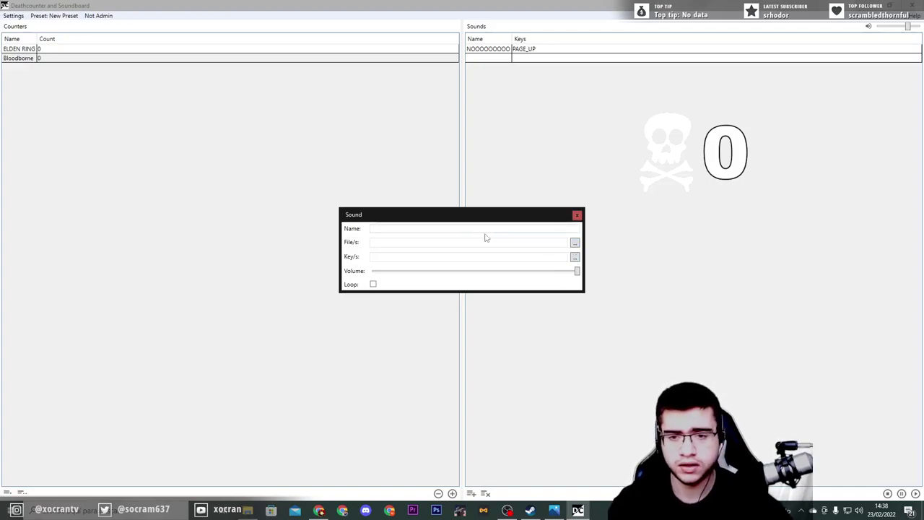
Step: Choose "Finish Him! (Mortal Kombat) Sound Effect" from the GameSprout SONGS 2 folder as the new sound's file
{"action": "left_click", "coordinate": [575, 243]}
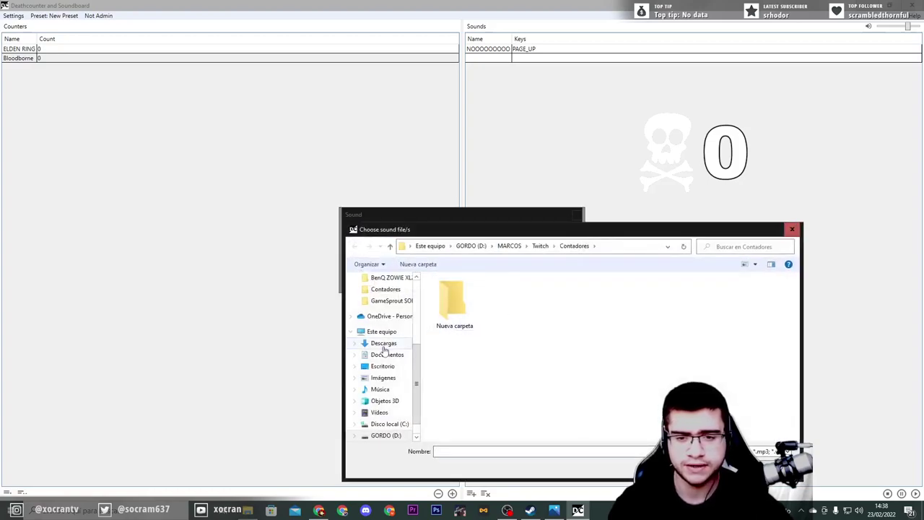
{"action": "scroll", "coordinate": [394, 357], "scroll_direction": "up", "scroll_amount": 1}
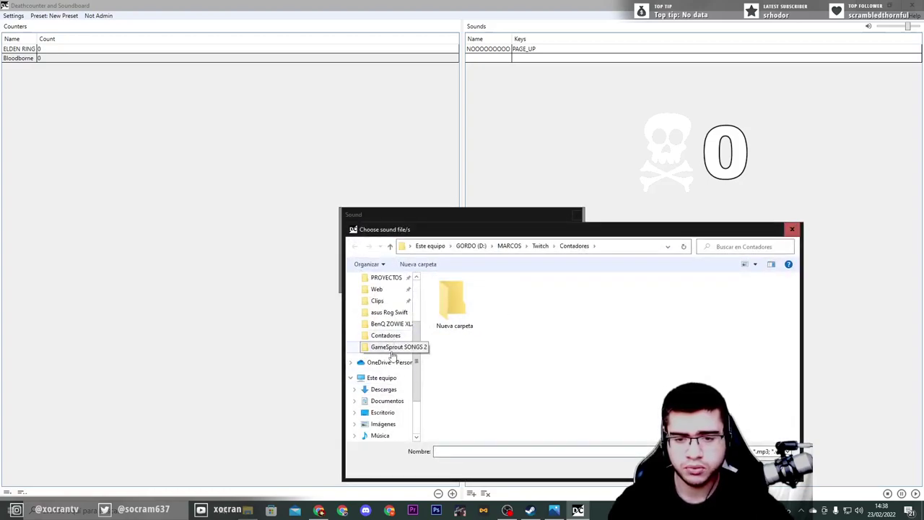
{"action": "left_click", "coordinate": [408, 349]}
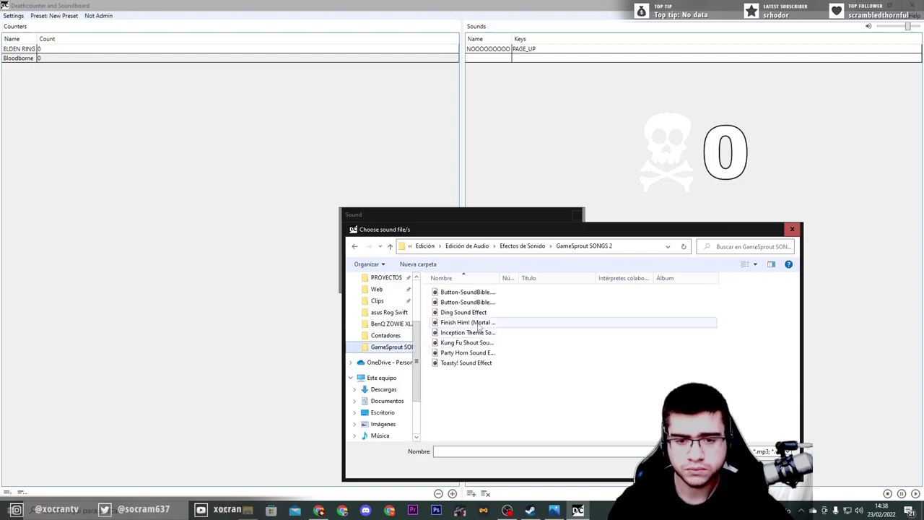
{"action": "left_click", "coordinate": [479, 322]}
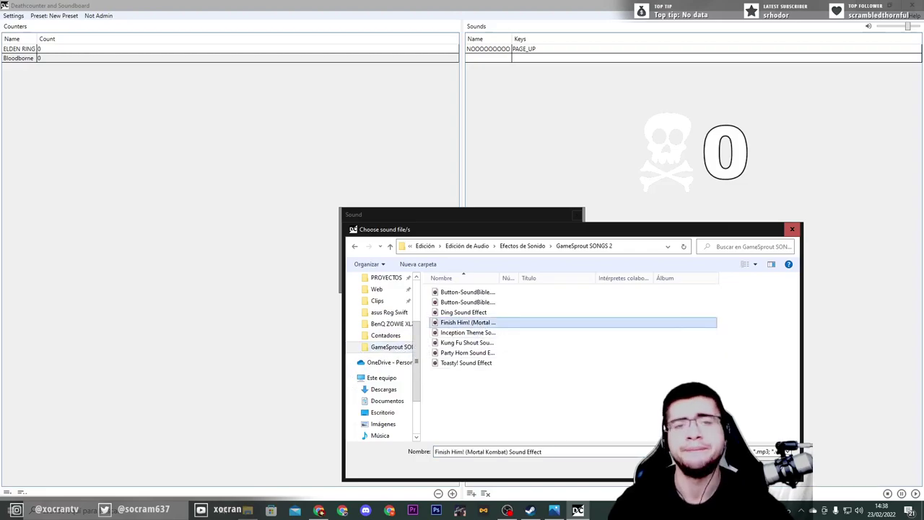
{"action": "double_click", "coordinate": [500, 318]}
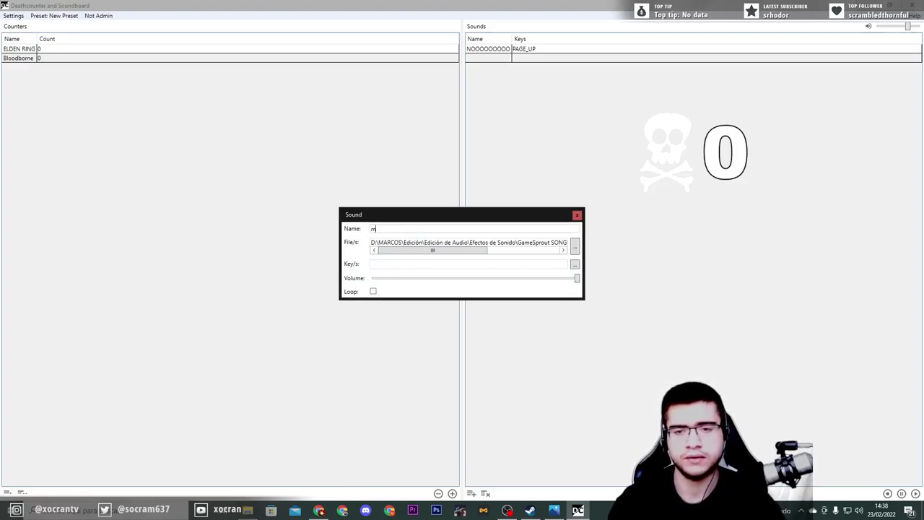
Step: Name the new sound "Mortal Kombat", bind it to the UP key and close its settings
{"action": "type", "text": "Mortal Kombat"}
{"action": "left_click", "coordinate": [465, 268]}
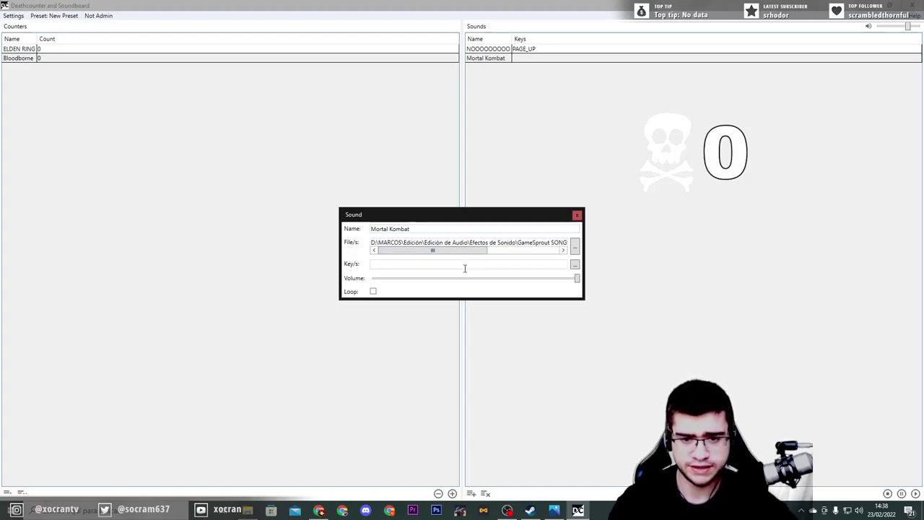
{"action": "left_click", "coordinate": [574, 265]}
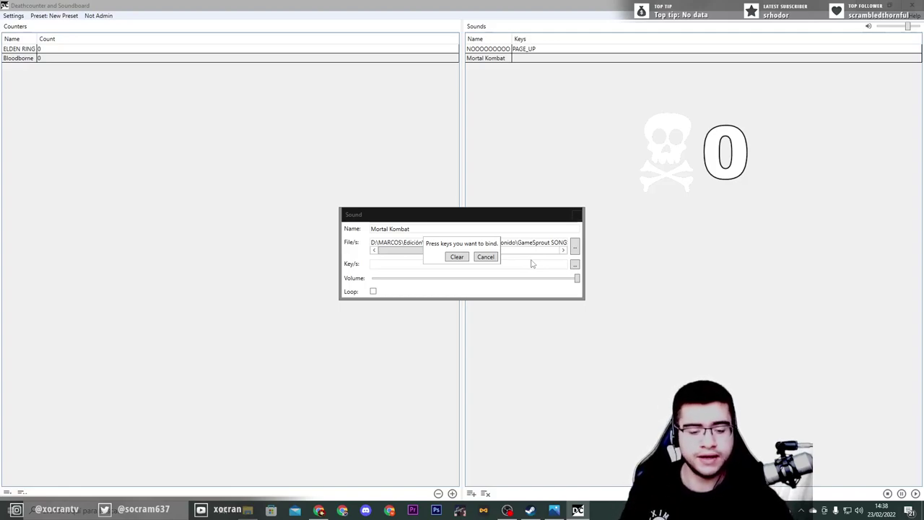
{"action": "key", "text": "Up"}
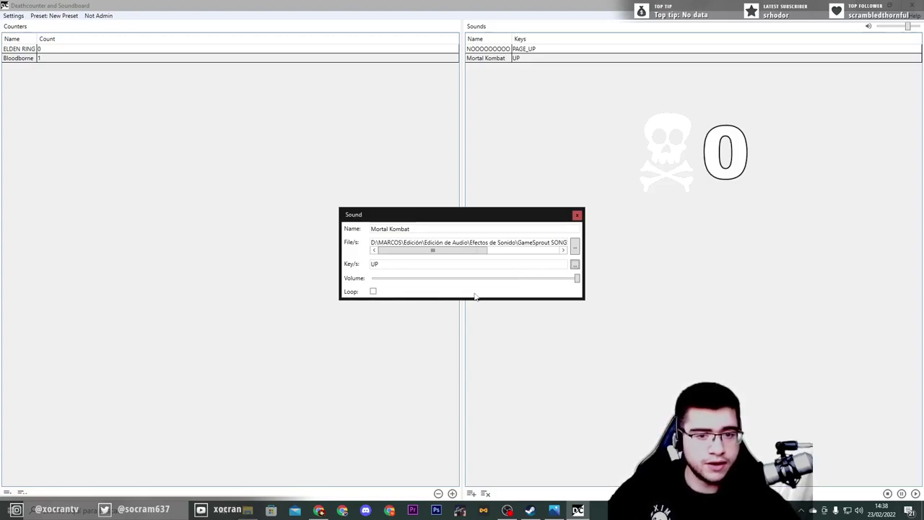
{"action": "mouse_move", "coordinate": [577, 279]}
{"action": "left_mouse_down"}
{"action": "mouse_move", "coordinate": [568, 286]}
{"action": "mouse_move", "coordinate": [578, 283]}
{"action": "left_mouse_up"}
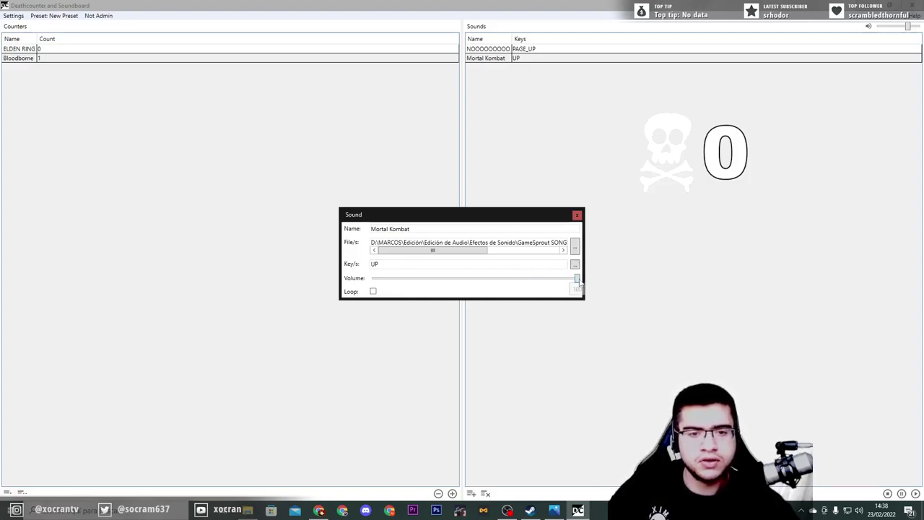
{"action": "left_click", "coordinate": [577, 215]}
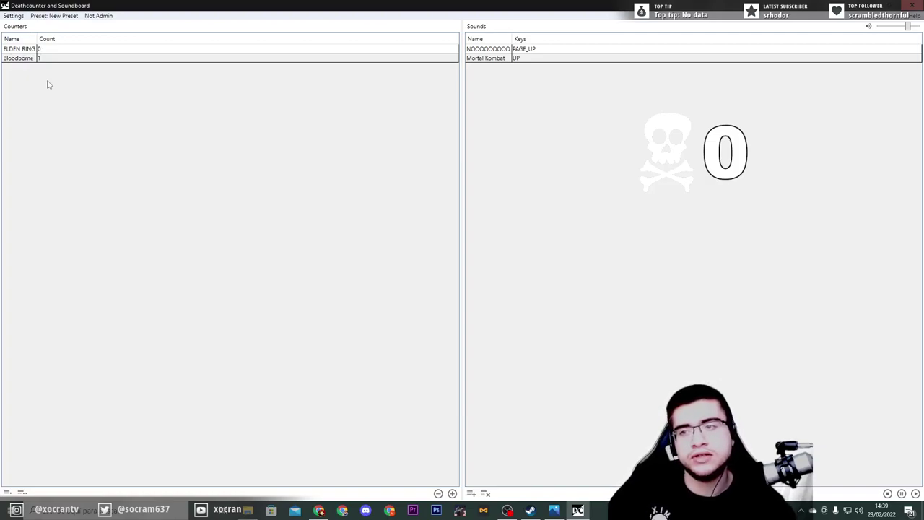
Step: Test the UP key binding and reopen the Mortal Kombat sound's settings
{"action": "key", "text": "Up"}
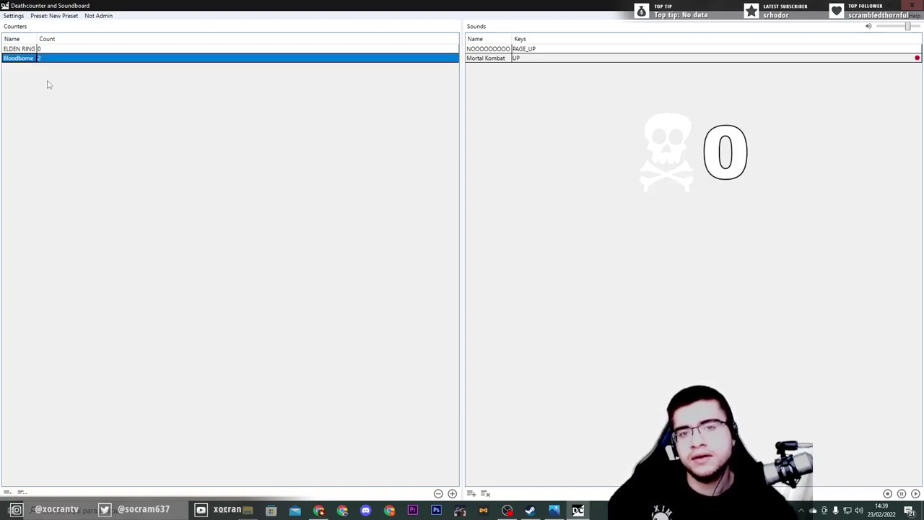
{"action": "left_click", "coordinate": [519, 61]}
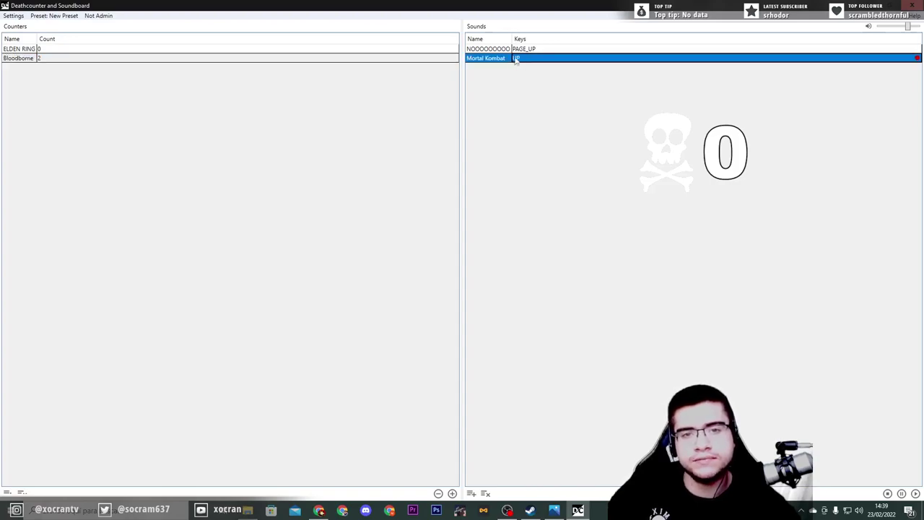
{"action": "right_click", "coordinate": [517, 59]}
{"action": "left_click", "coordinate": [518, 65]}
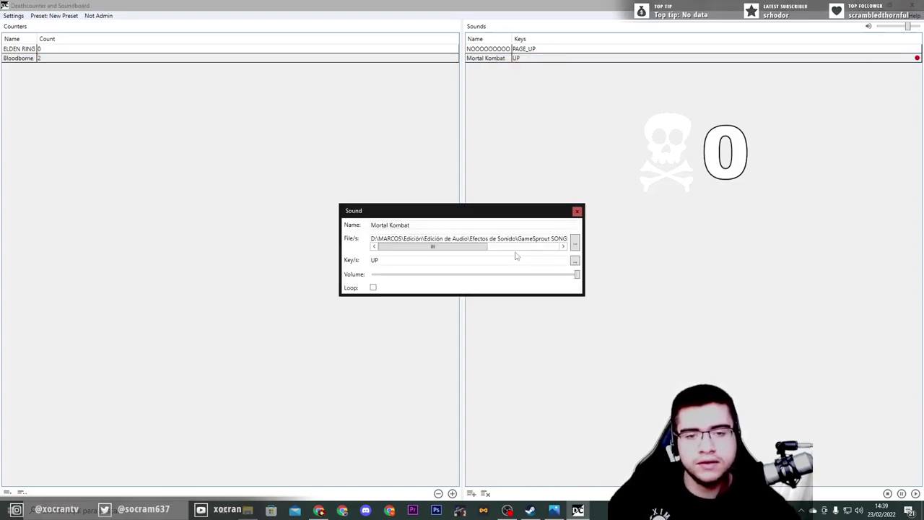
Step: Play the "Finish Him! (Mortal Kombat) Sound Effect" file from the sound file chooser, then close the chooser and the sound's settings
{"action": "left_click", "coordinate": [575, 241]}
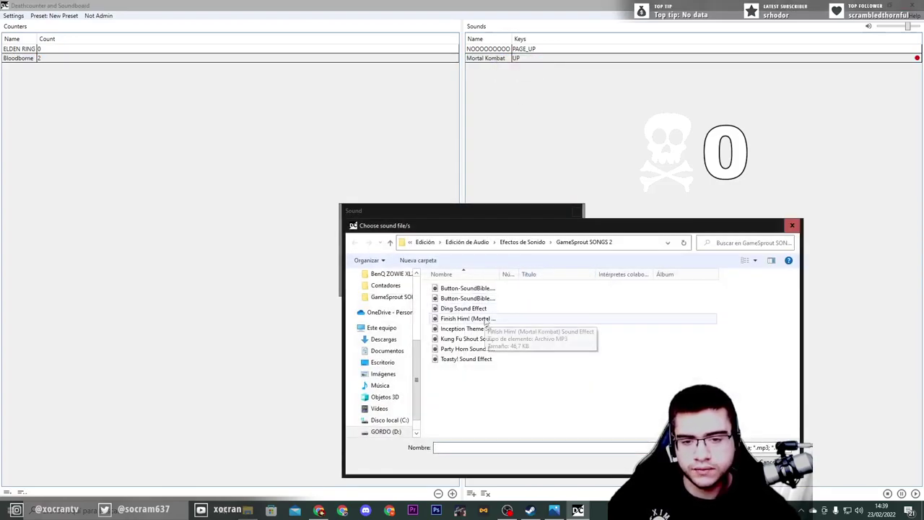
{"action": "left_click", "coordinate": [477, 318]}
{"action": "right_click", "coordinate": [476, 320]}
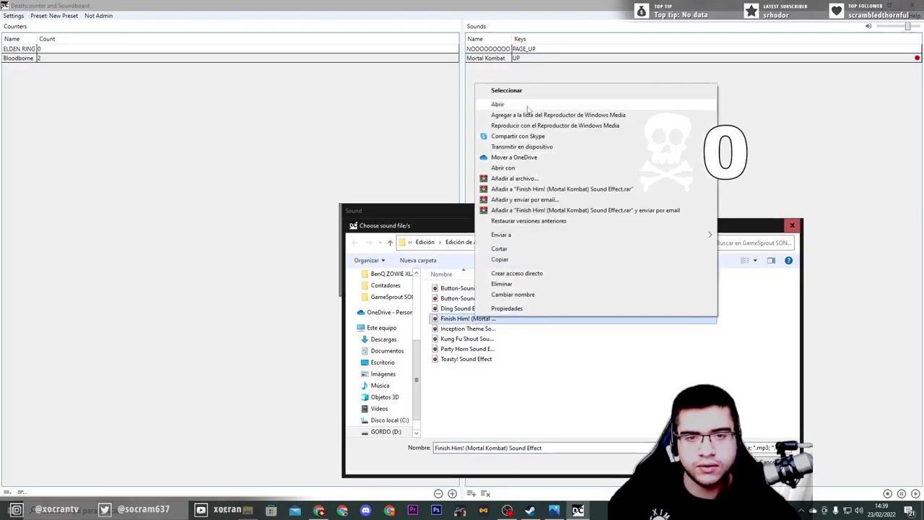
{"action": "left_click", "coordinate": [527, 107]}
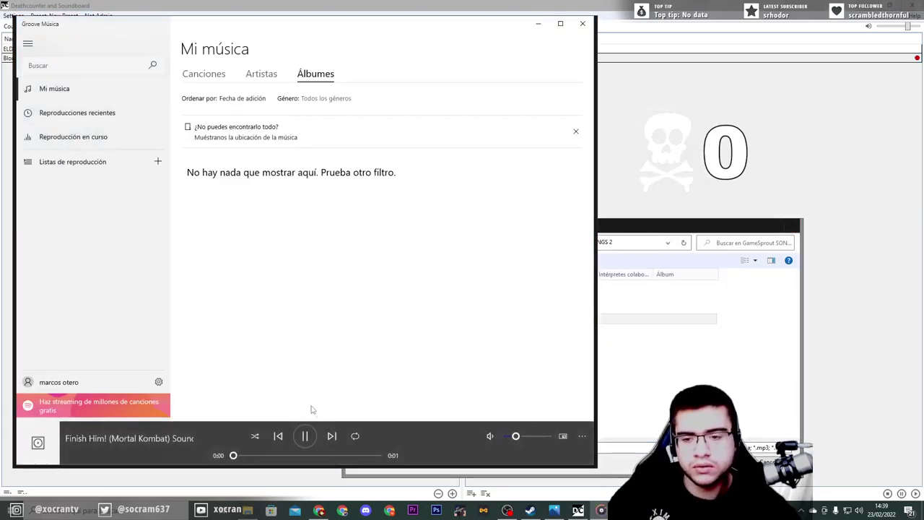
{"action": "left_click", "coordinate": [583, 23]}
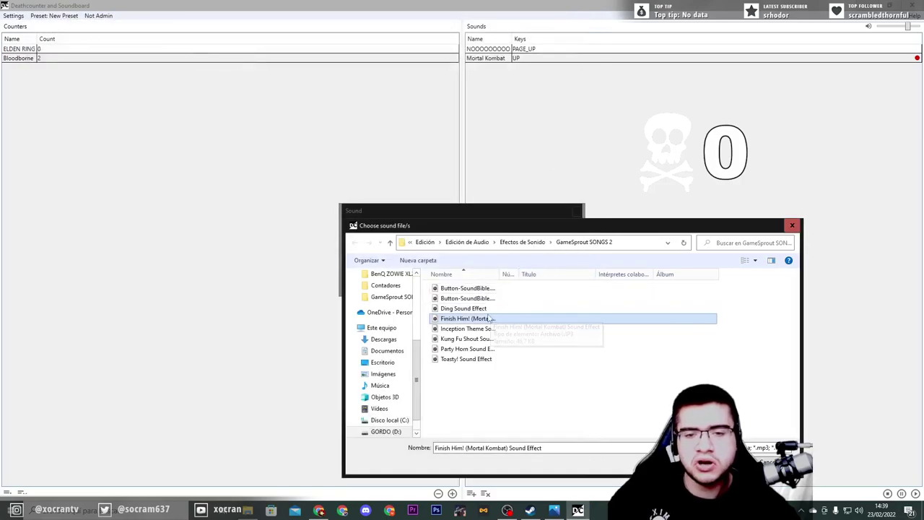
{"action": "left_click", "coordinate": [790, 228]}
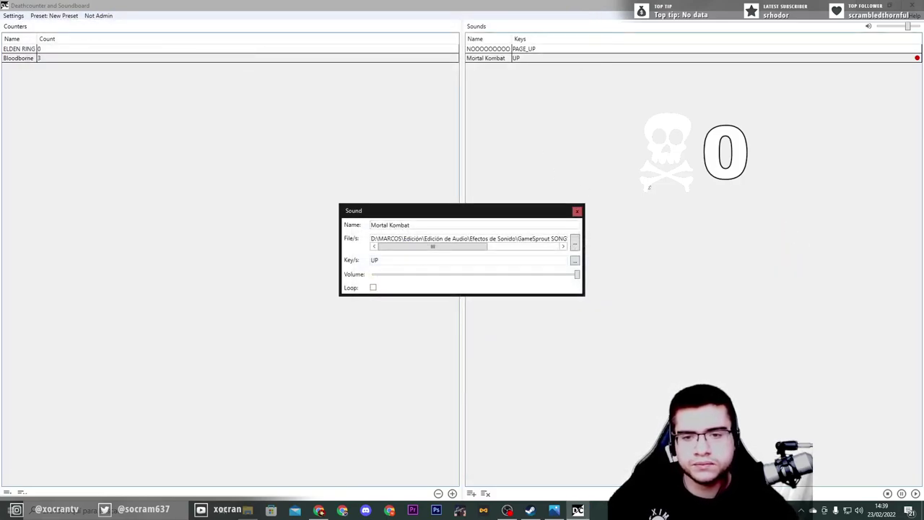
{"action": "left_click", "coordinate": [578, 211]}
Step: Retest the UP key and open the Mortal Kombat sound's settings again, keeping its key binding
{"action": "left_click", "coordinate": [539, 59]}
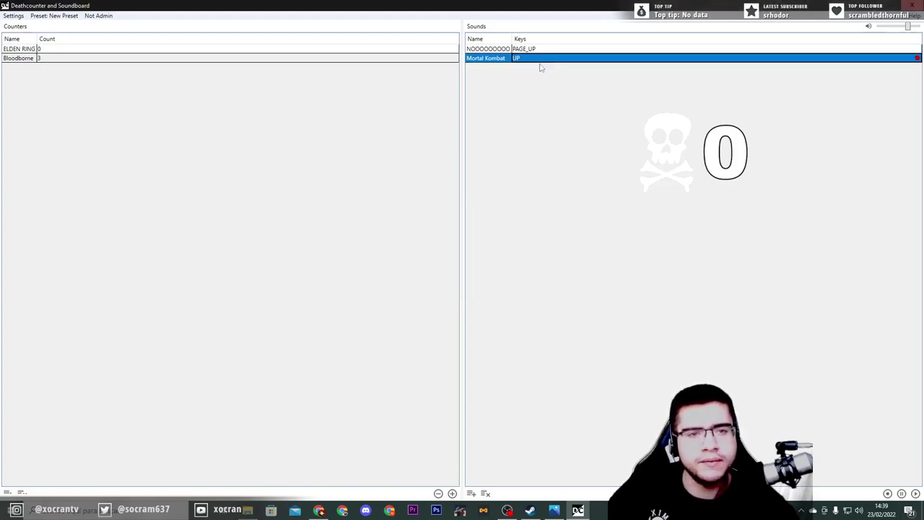
{"action": "left_click", "coordinate": [540, 68]}
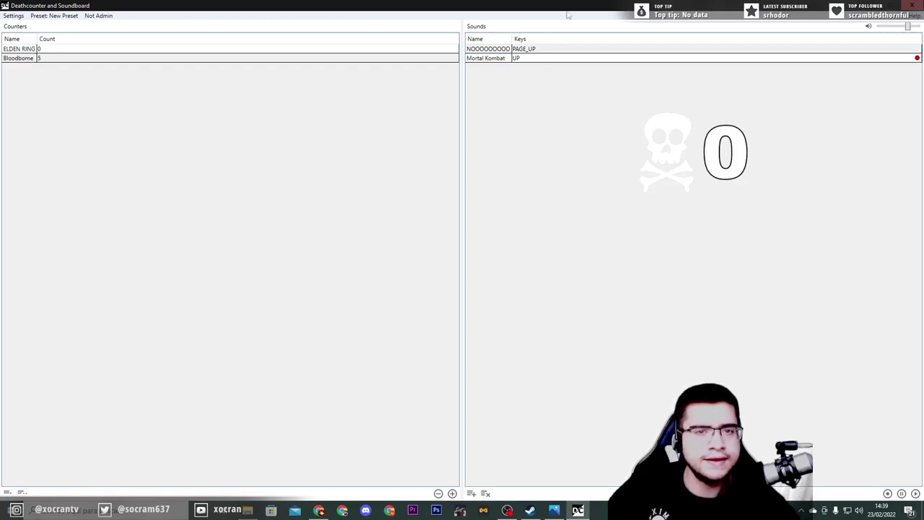
{"action": "right_click", "coordinate": [535, 59]}
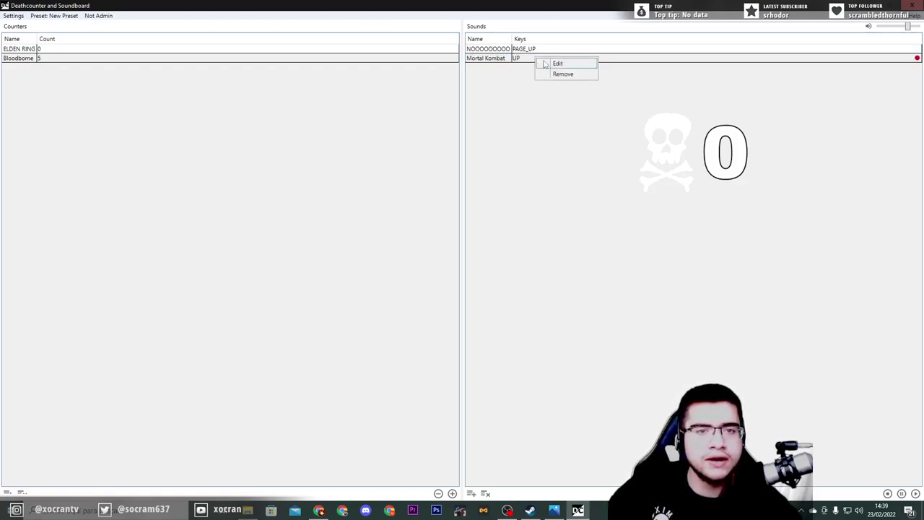
{"action": "left_click", "coordinate": [544, 66]}
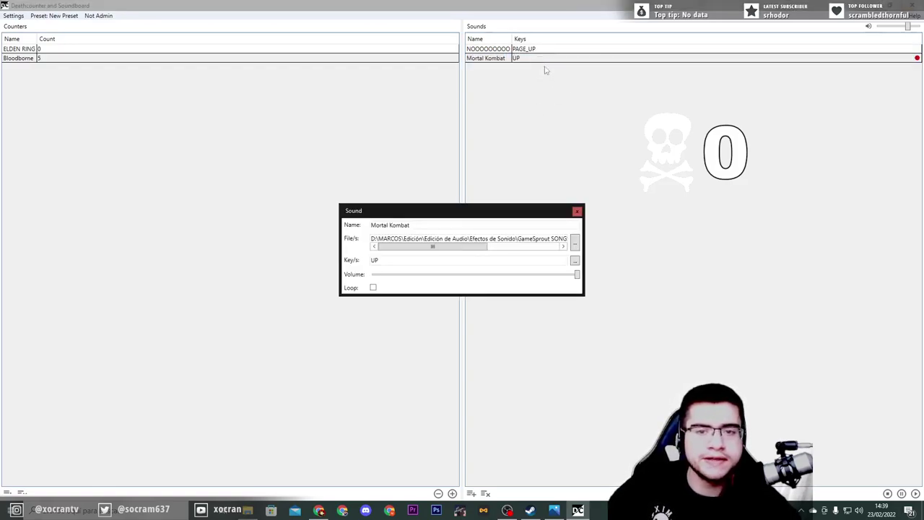
{"action": "left_click", "coordinate": [575, 260]}
{"action": "left_click", "coordinate": [486, 257]}
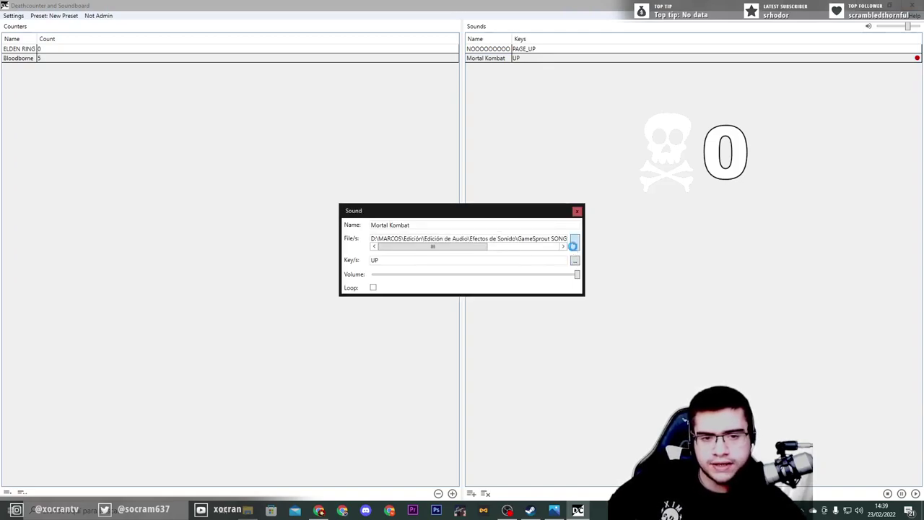
Step: Try "Toasty! Sound Effect" as the Mortal Kombat sound's file and test it with the UP key
{"action": "left_click", "coordinate": [575, 243]}
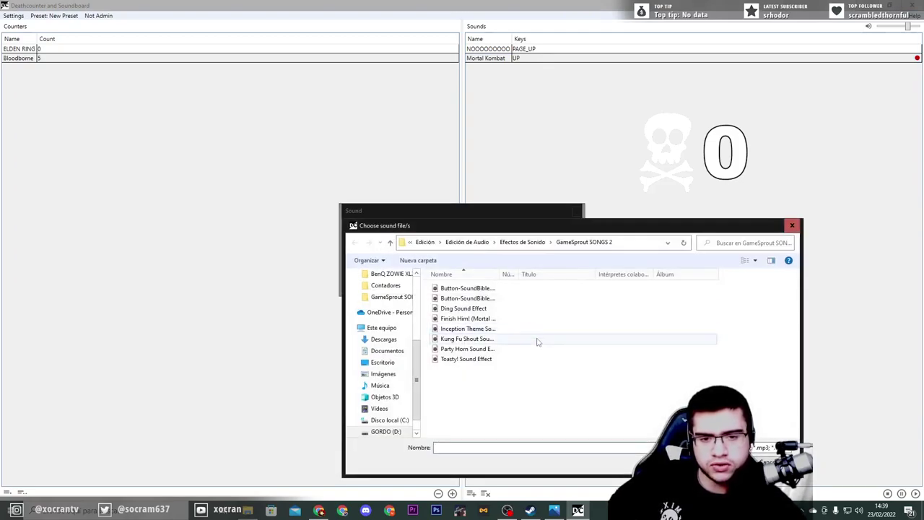
{"action": "left_click", "coordinate": [485, 320]}
{"action": "right_click", "coordinate": [486, 322]}
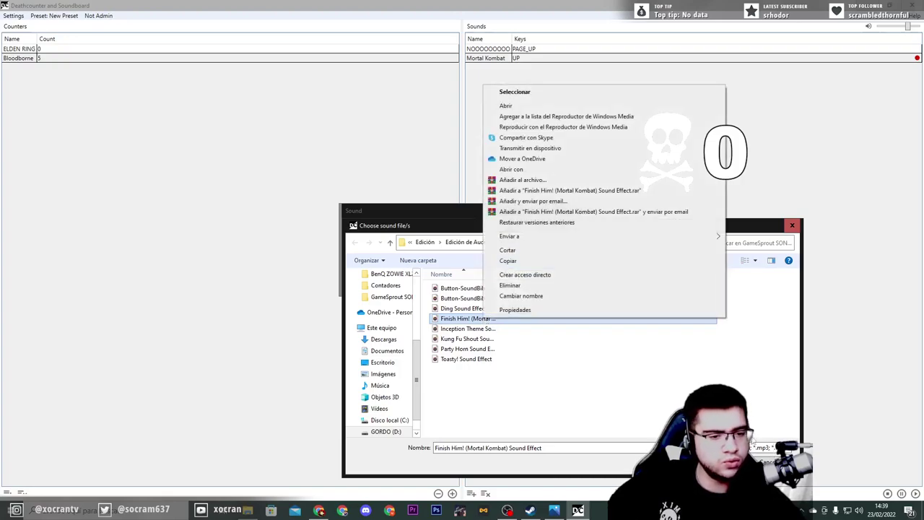
{"action": "left_click", "coordinate": [570, 390]}
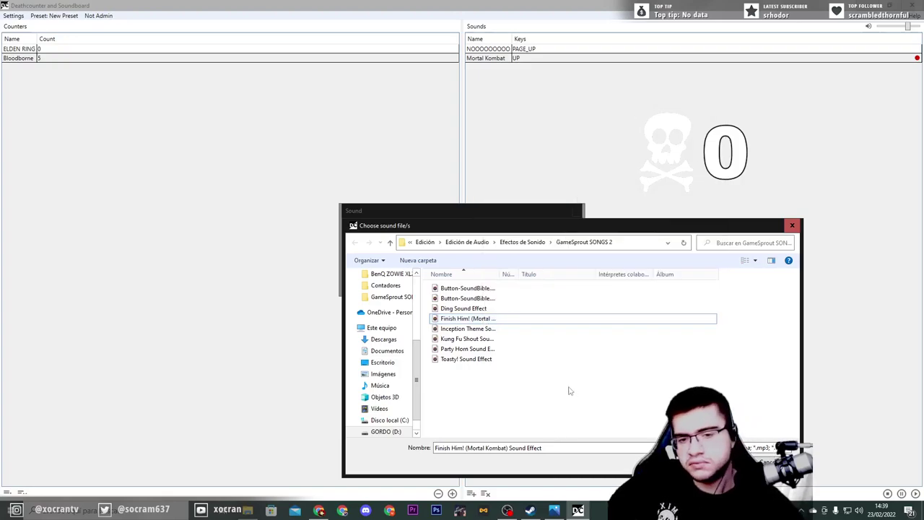
{"action": "left_click", "coordinate": [475, 331]}
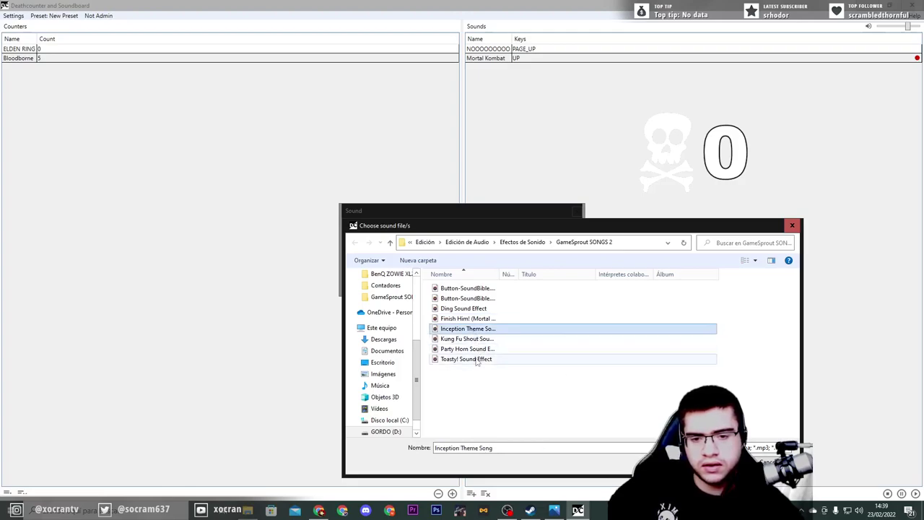
{"action": "double_click", "coordinate": [485, 359]}
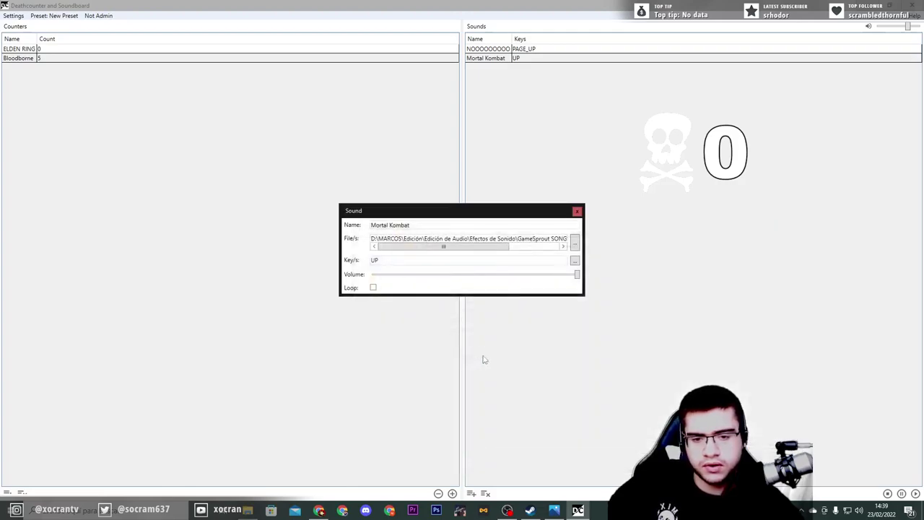
{"action": "left_click", "coordinate": [575, 261]}
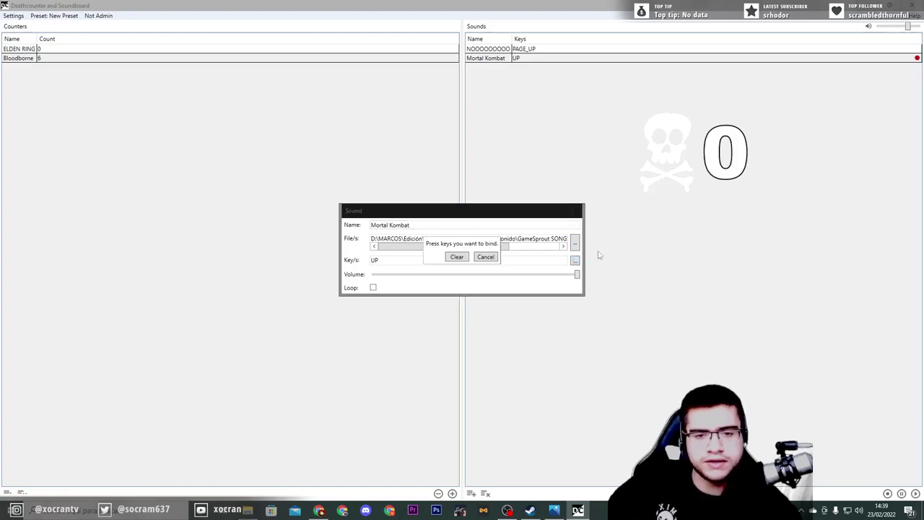
{"action": "left_click", "coordinate": [487, 259]}
Step: Set the sound's file to "Teletransportacion" from the SFX DBZGTOP FofH folder in Efectos de Sonido and close the sound's settings
{"action": "left_click", "coordinate": [575, 243]}
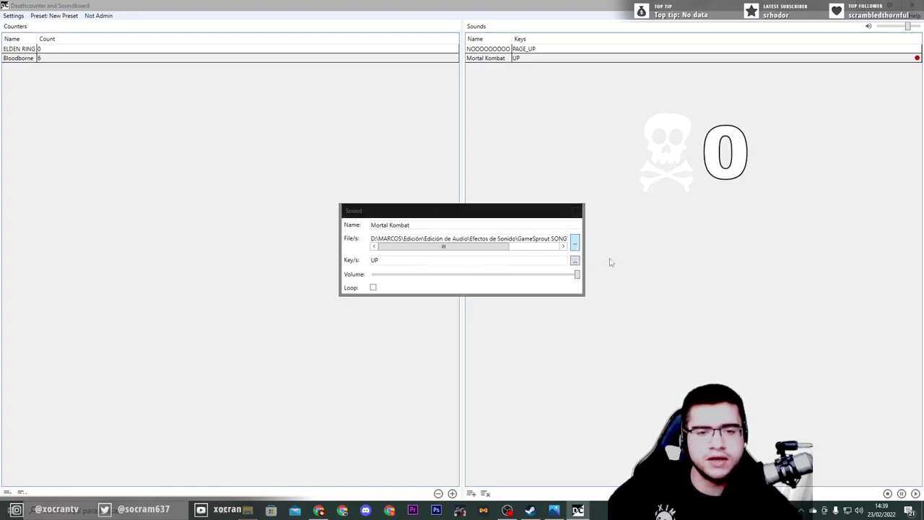
{"action": "left_click", "coordinate": [549, 240]}
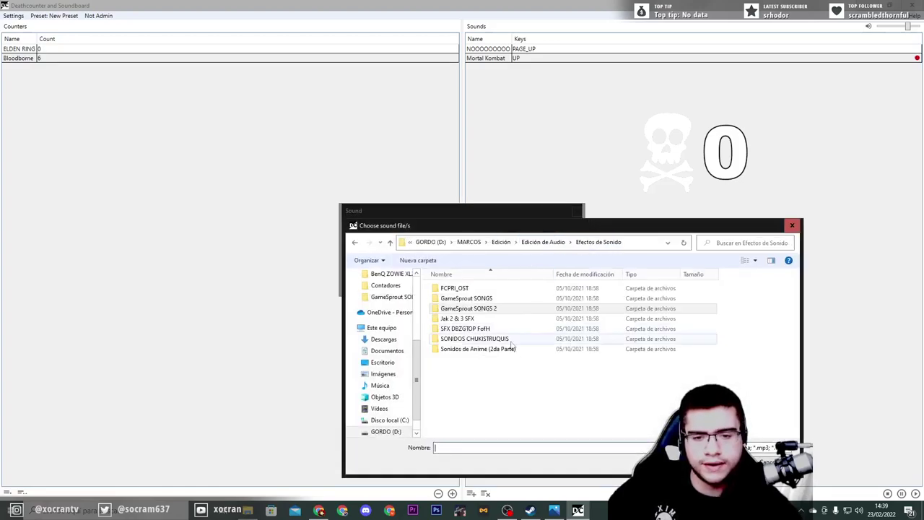
{"action": "double_click", "coordinate": [474, 329]}
{"action": "scroll", "coordinate": [477, 345], "scroll_direction": "down", "scroll_amount": 10}
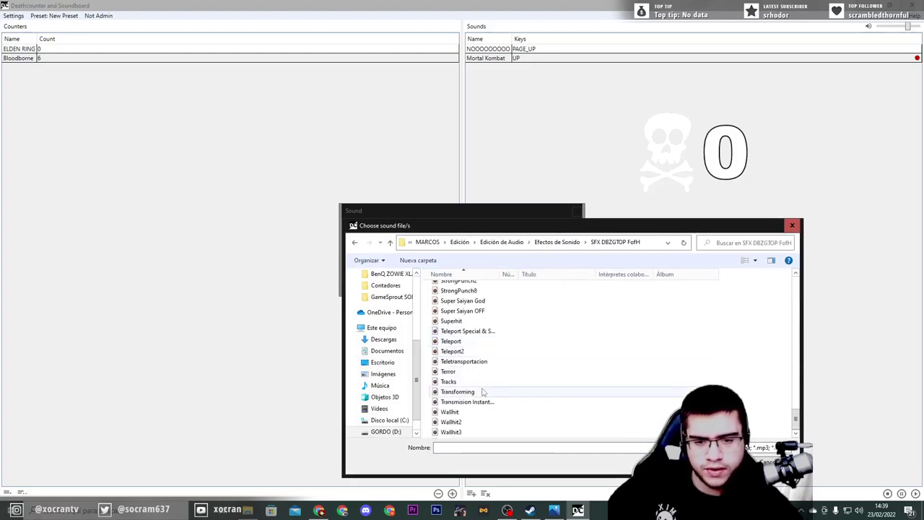
{"action": "double_click", "coordinate": [476, 361]}
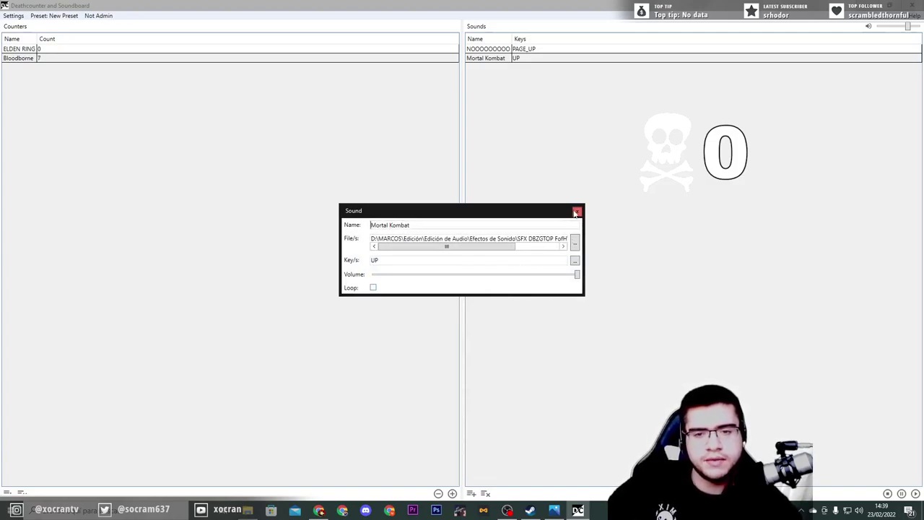
{"action": "left_click", "coordinate": [576, 212]}
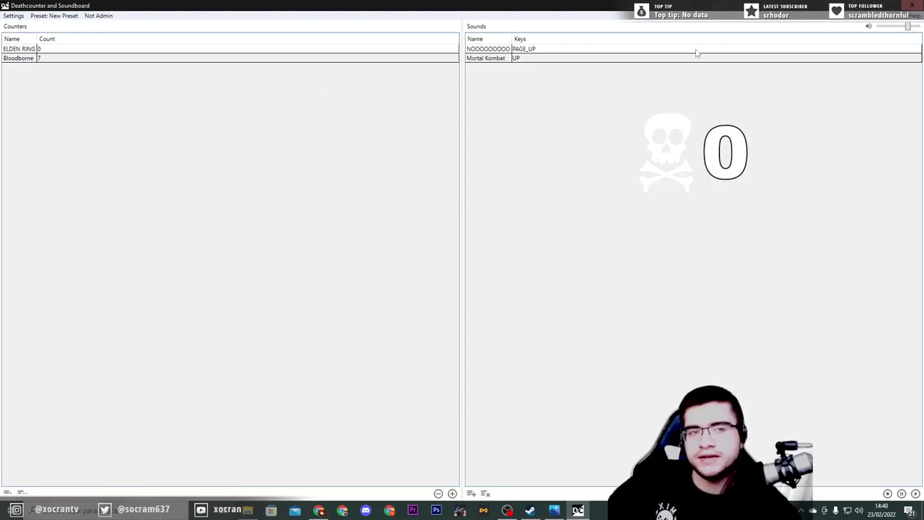
Step: Switch to OBS and close the Elden Ring image that is open in Photos
{"action": "key", "text": "alt+Tab"}
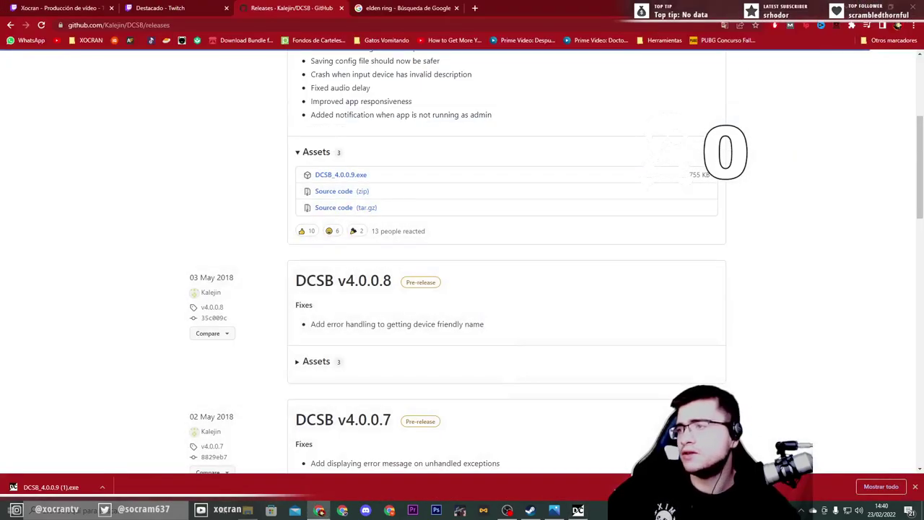
{"action": "key", "text": "alt+Tab"}
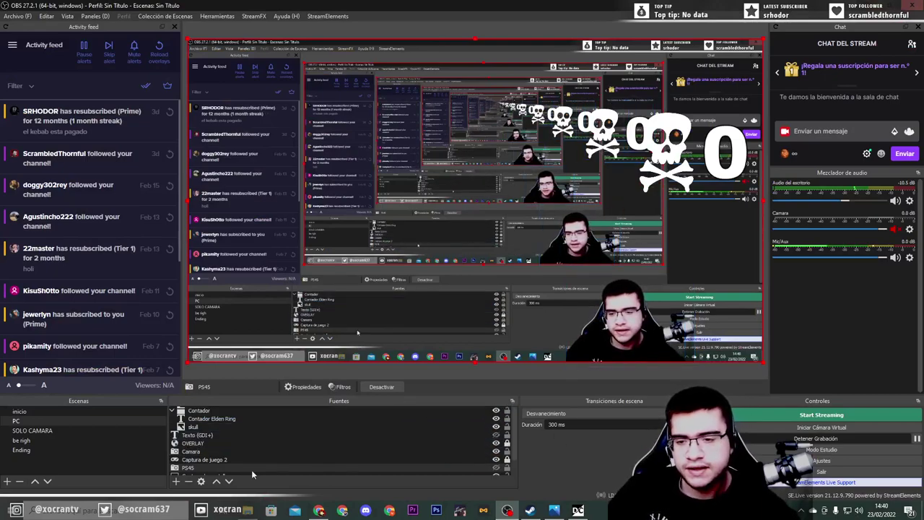
{"action": "key", "text": "alt+Tab"}
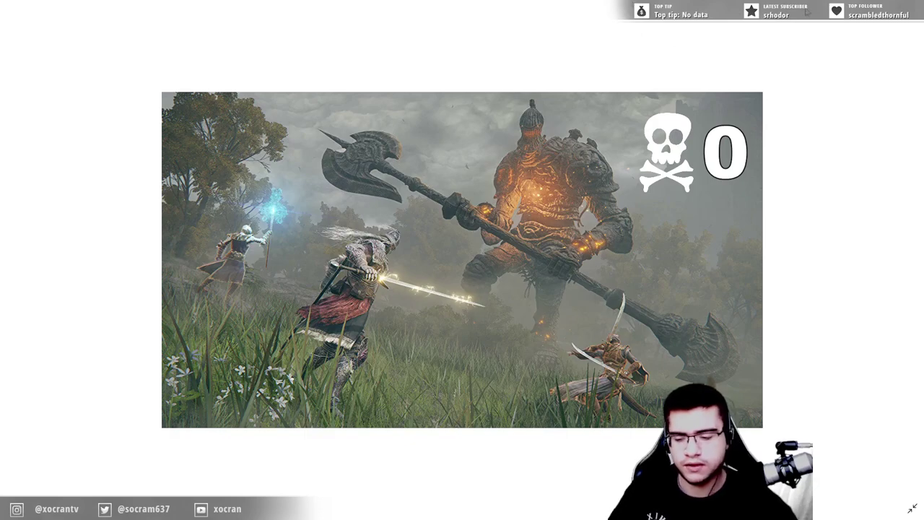
{"action": "key", "text": "Escape"}
{"action": "key", "text": "super+Down"}
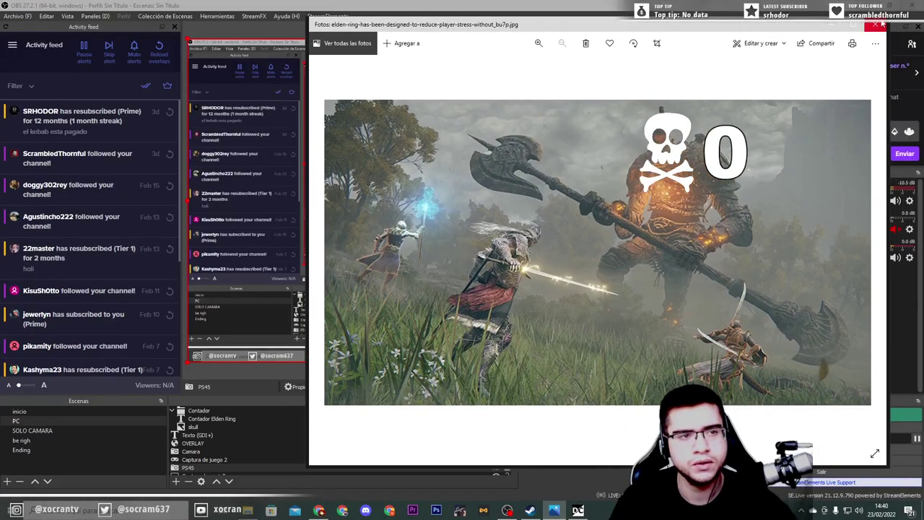
{"action": "left_click_drag", "start_coordinate": [883, 20], "coordinate": [550, 313]}
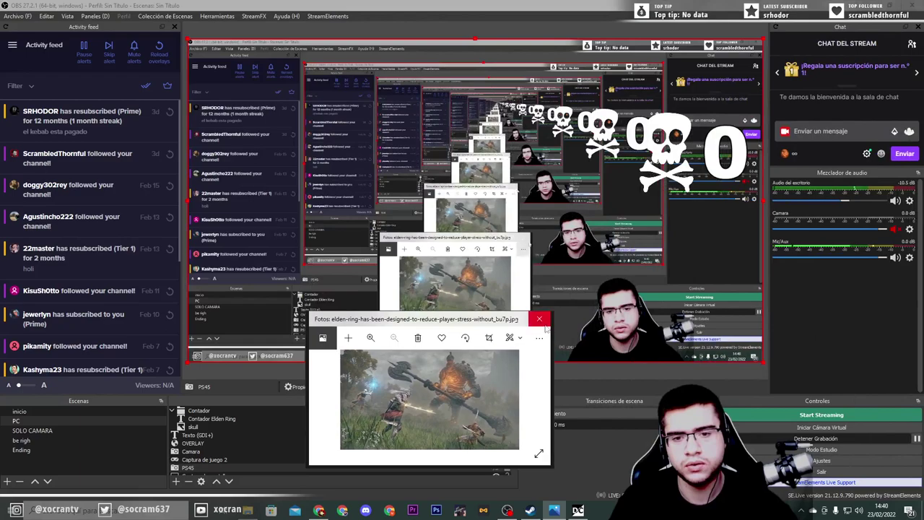
{"action": "left_click_drag", "start_coordinate": [454, 326], "coordinate": [501, 98]}
{"action": "left_click_drag", "start_coordinate": [599, 239], "coordinate": [721, 291]}
{"action": "left_click", "coordinate": [709, 91]}
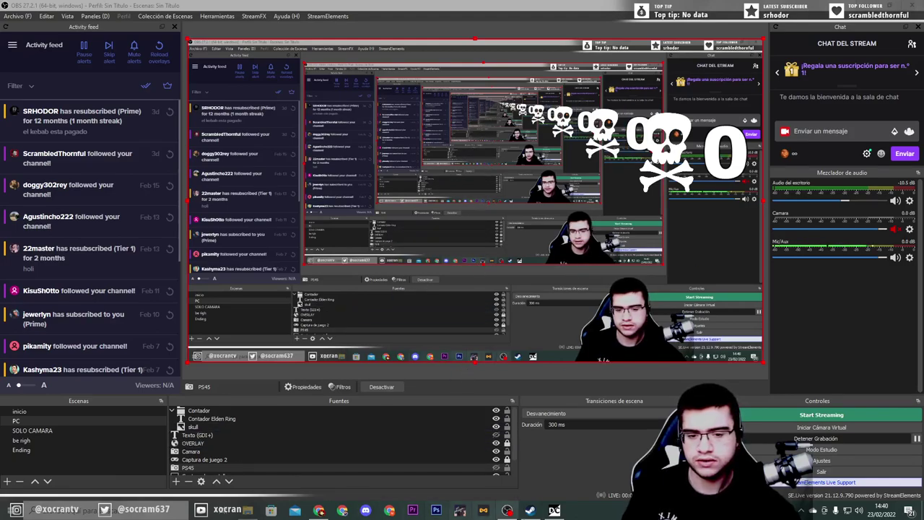
Step: Switch to Chrome, check the Elden Ring image results and close the browser window, leaving the Twitch page without saving
{"action": "mouse_move", "coordinate": [567, 514]}
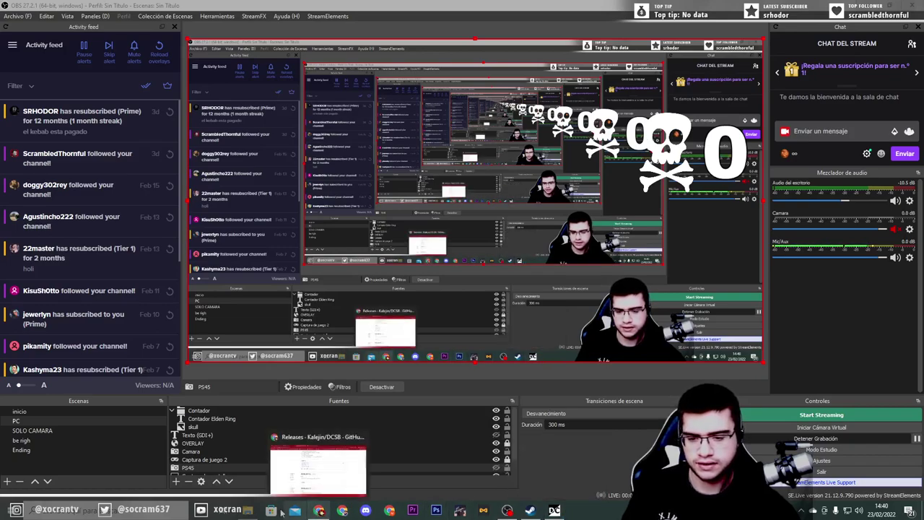
{"action": "left_click", "coordinate": [320, 511]}
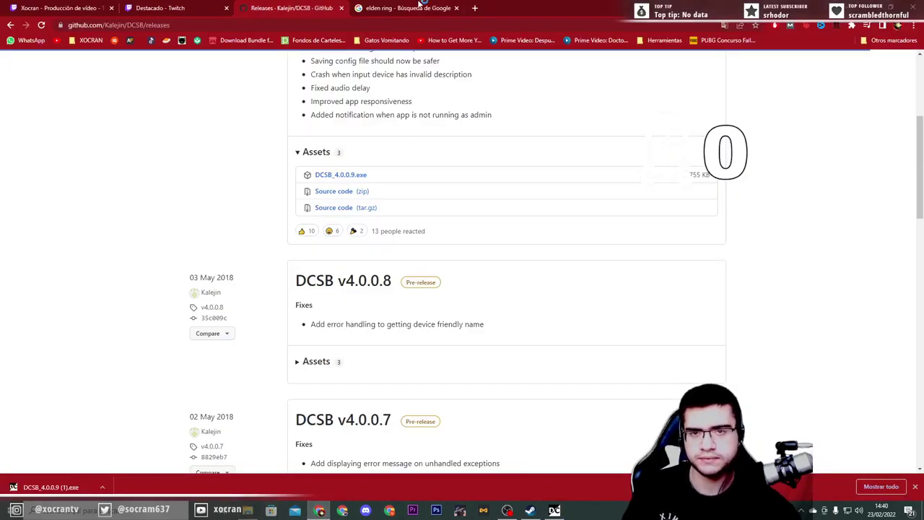
{"action": "left_click", "coordinate": [443, 4]}
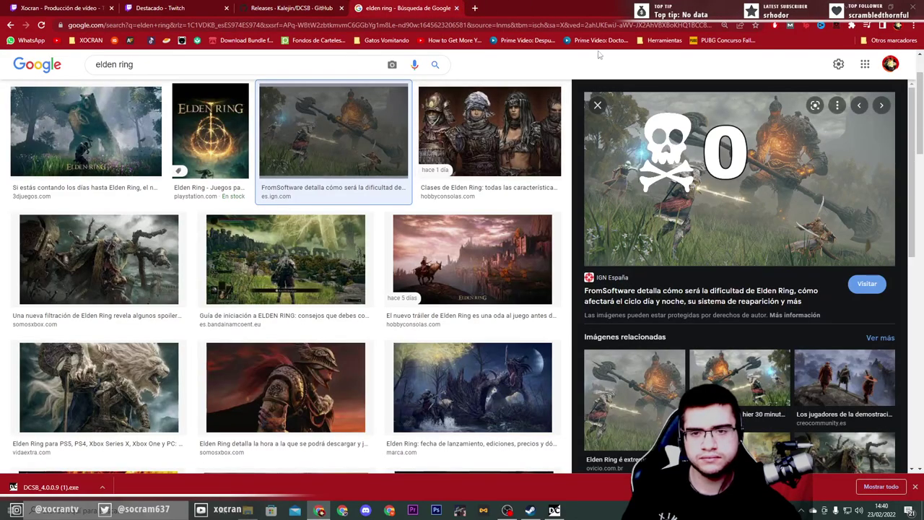
{"action": "double_click", "coordinate": [549, 7]}
{"action": "left_click", "coordinate": [738, 53]}
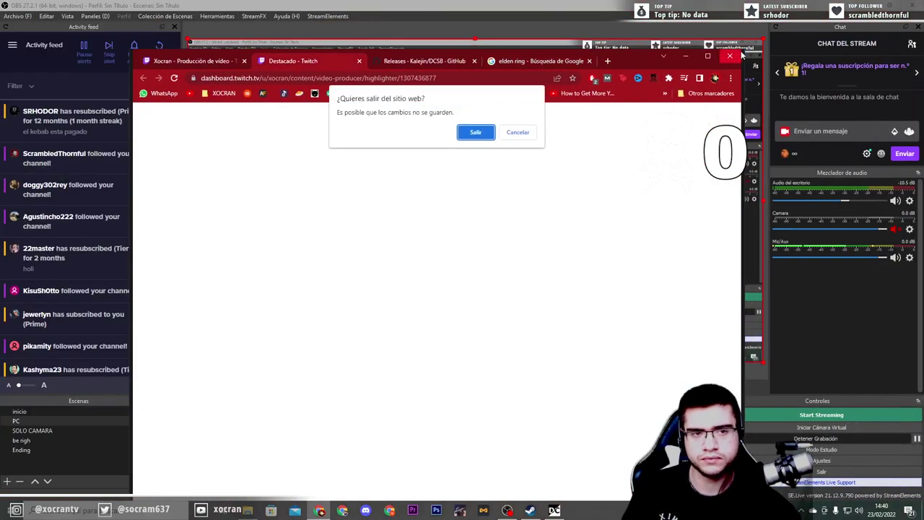
{"action": "left_click", "coordinate": [474, 132]}
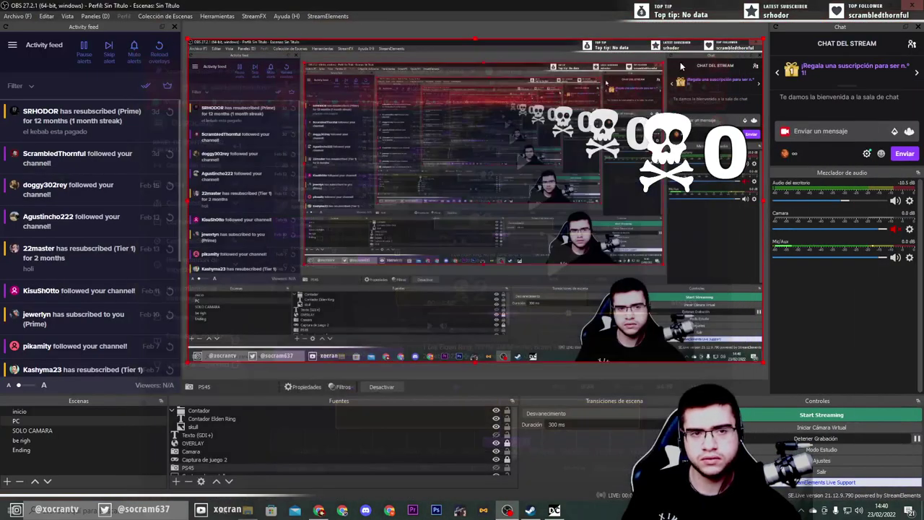
Step: Bring up Deathcounter and Soundboard, shrink it from full screen and place it over the OBS preview, made taller
{"action": "left_click", "coordinate": [554, 511]}
{"action": "left_click", "coordinate": [893, 5]}
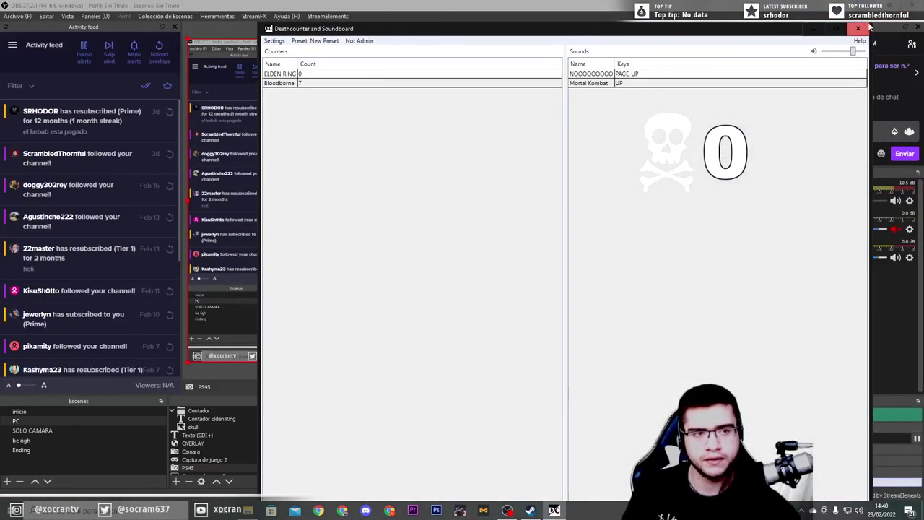
{"action": "left_click_drag", "start_coordinate": [655, 24], "coordinate": [607, 52]}
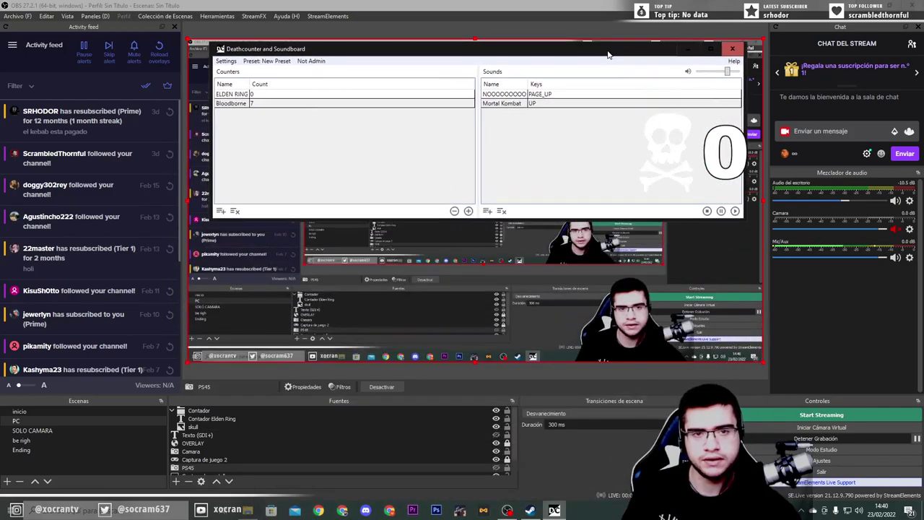
{"action": "left_click_drag", "start_coordinate": [723, 226], "coordinate": [723, 356]}
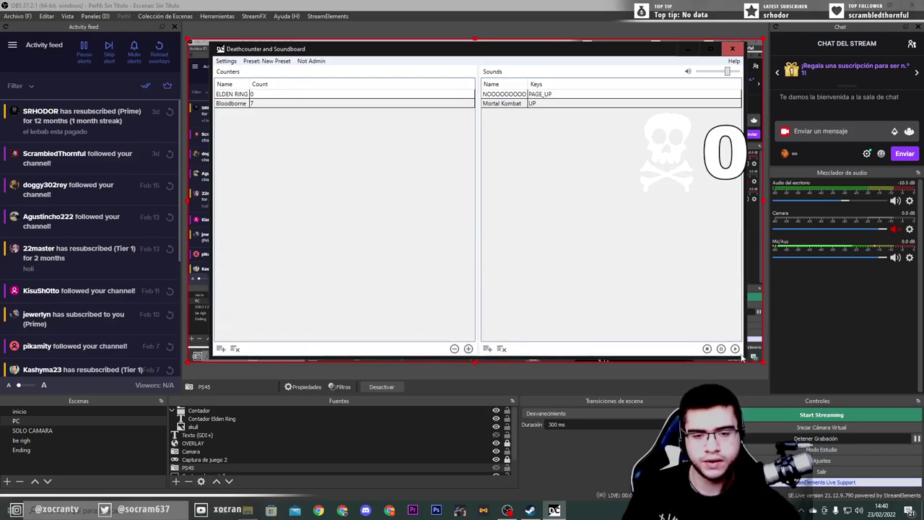
Step: Return to OBS and review the Contador group and its Contador Elden Ring text source
{"action": "left_click", "coordinate": [173, 410]}
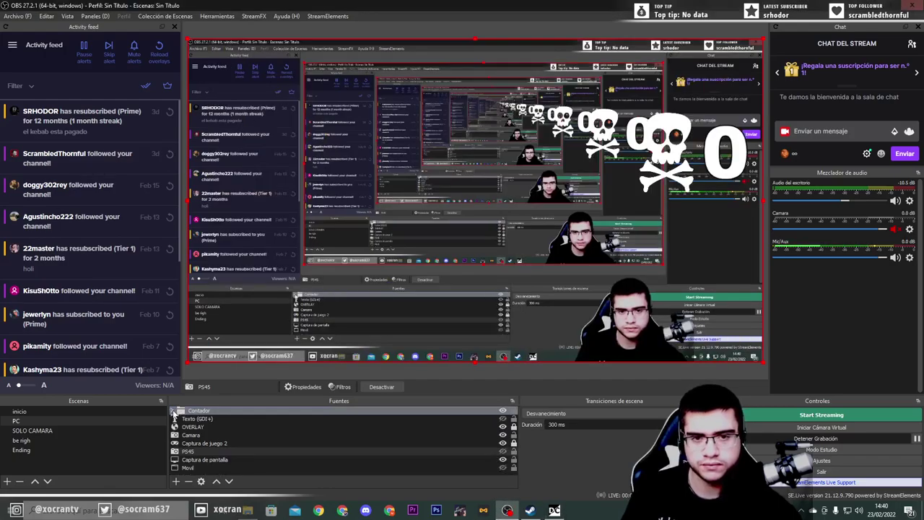
{"action": "left_click", "coordinate": [172, 410]}
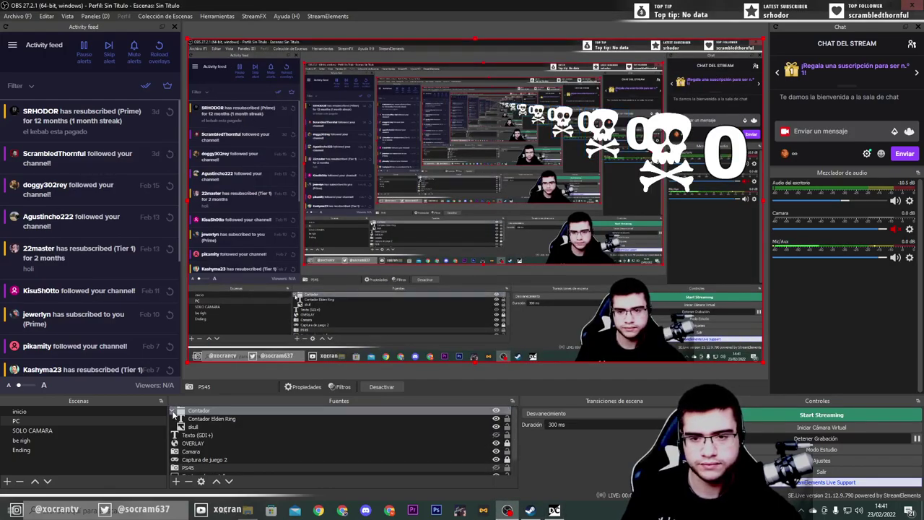
{"action": "mouse_move", "coordinate": [571, 505]}
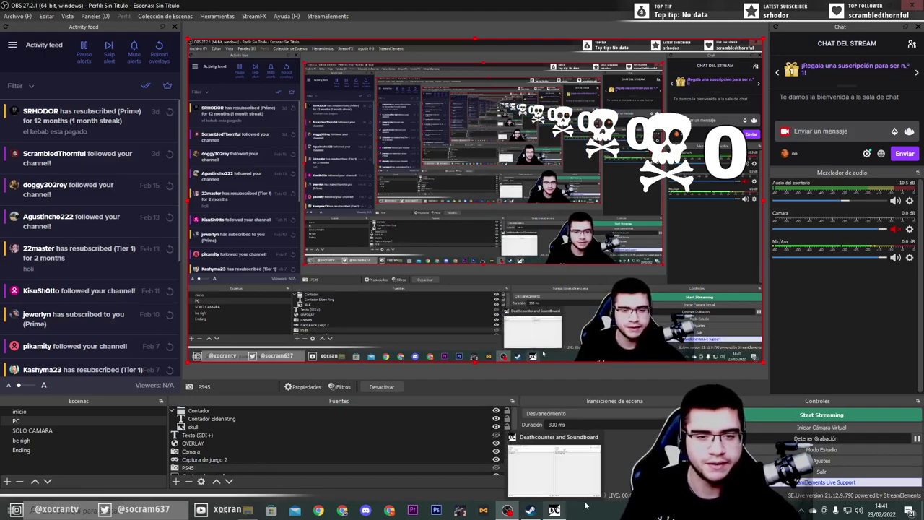
{"action": "left_click", "coordinate": [450, 416]}
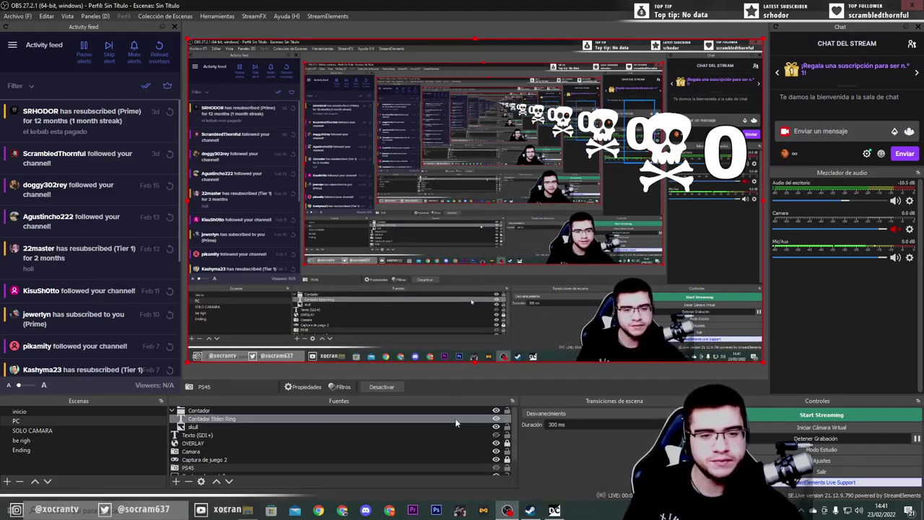
{"action": "left_click", "coordinate": [494, 124]}
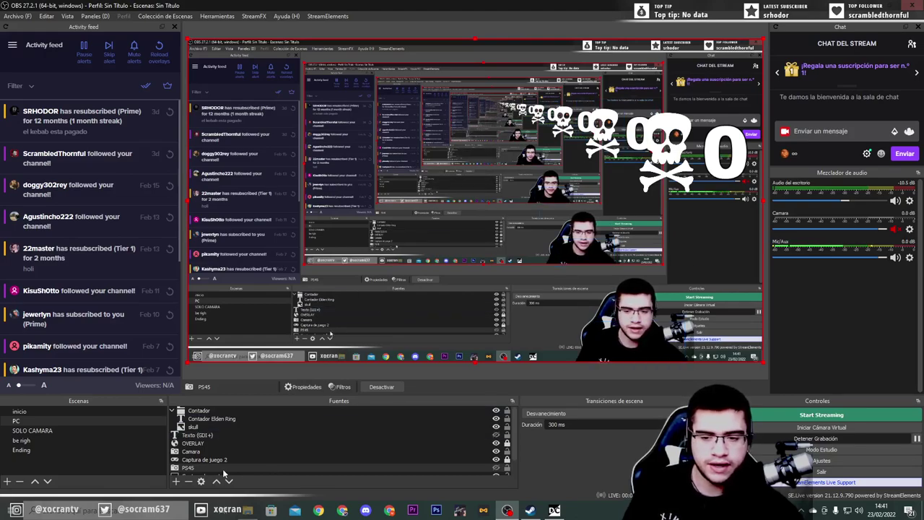
Step: Add a new Texto (GDI+) source named "bloodborne" to the PC scene
{"action": "left_click", "coordinate": [177, 481]}
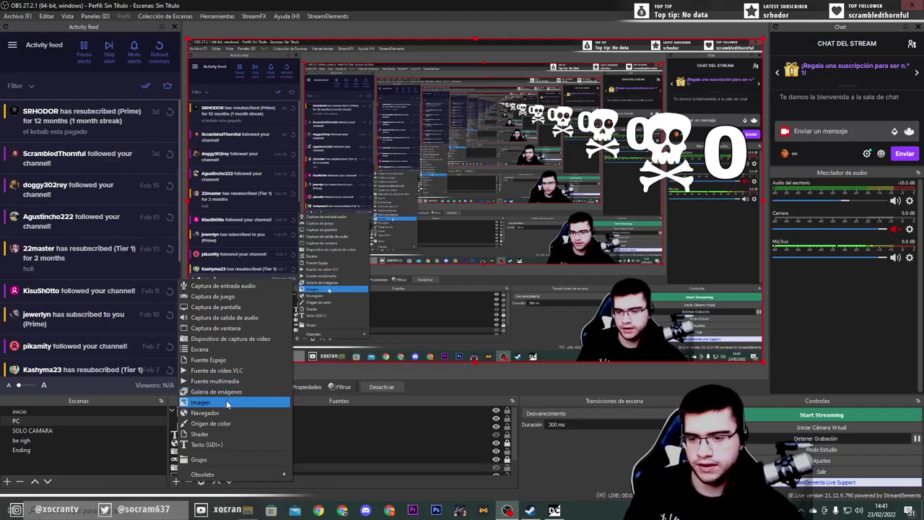
{"action": "left_click", "coordinate": [218, 445]}
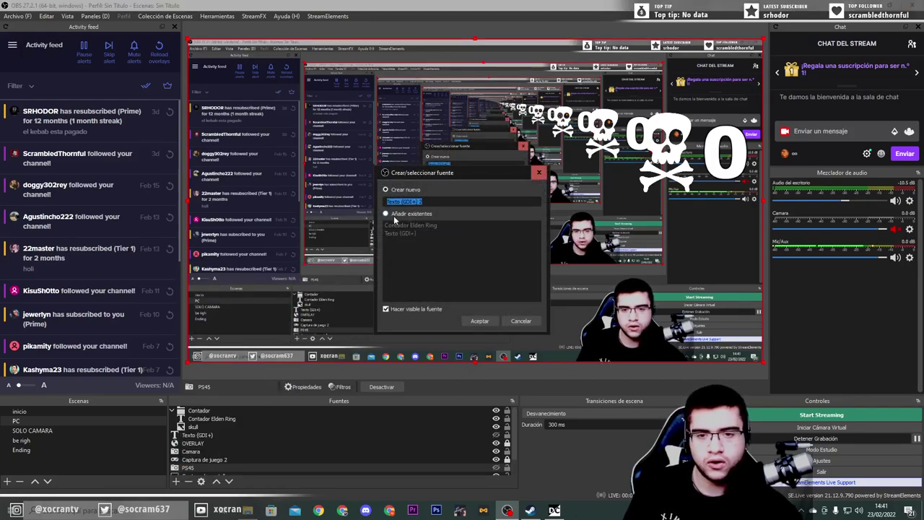
{"action": "type", "text": "bloodborne"}
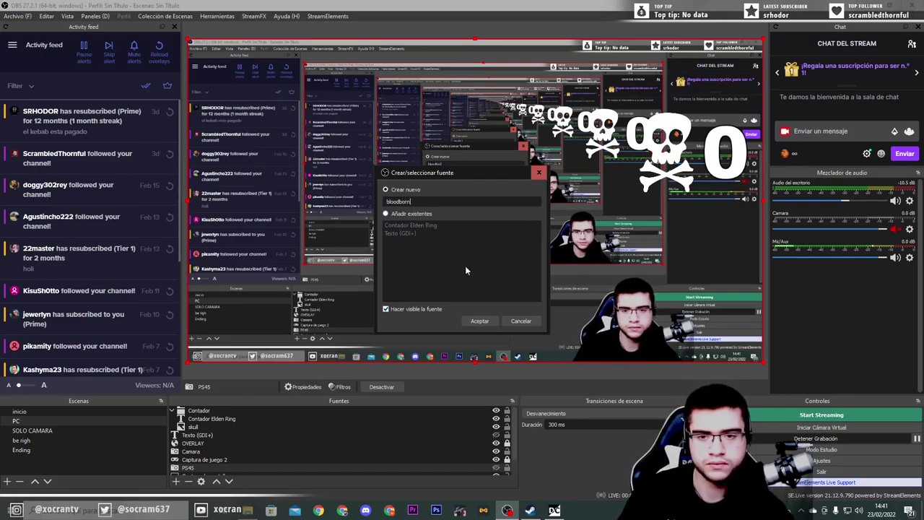
{"action": "key", "text": "Return"}
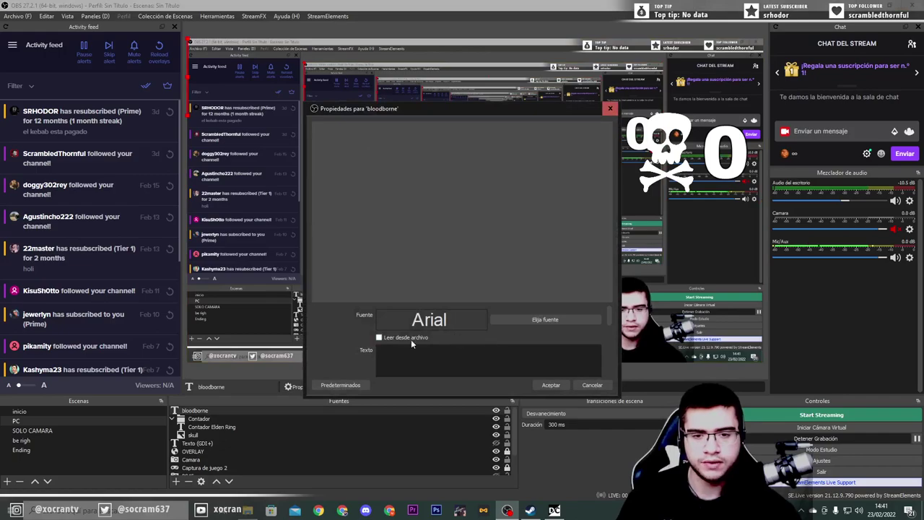
Step: Set the bloodborne text to read from a file, select BLOODBORNE in the Contadores folder and view its contents in Notepad
{"action": "left_click", "coordinate": [413, 338]}
{"action": "left_click", "coordinate": [581, 349]}
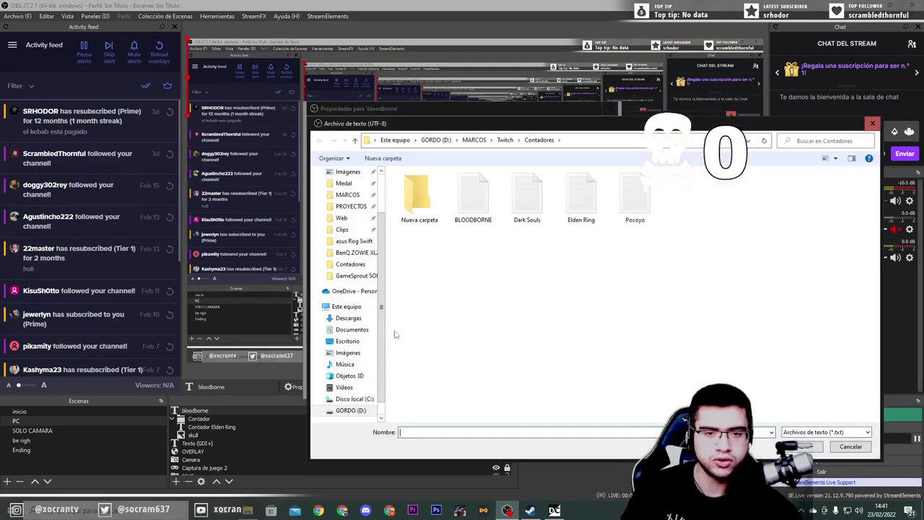
{"action": "left_click", "coordinate": [471, 203]}
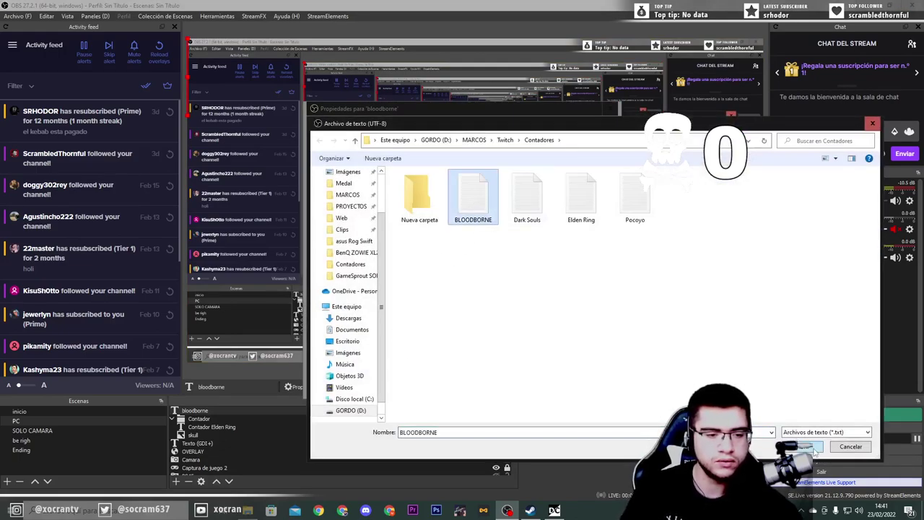
{"action": "right_click", "coordinate": [477, 206]}
{"action": "left_click", "coordinate": [499, 209]}
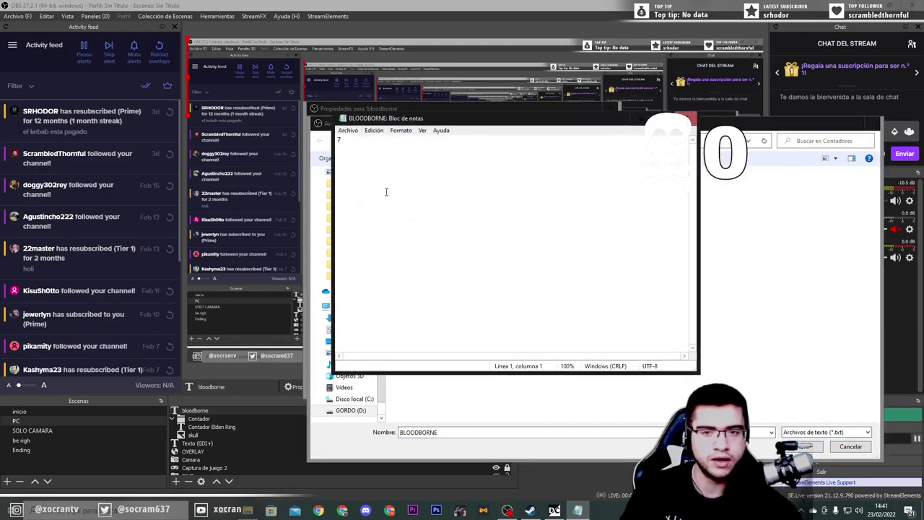